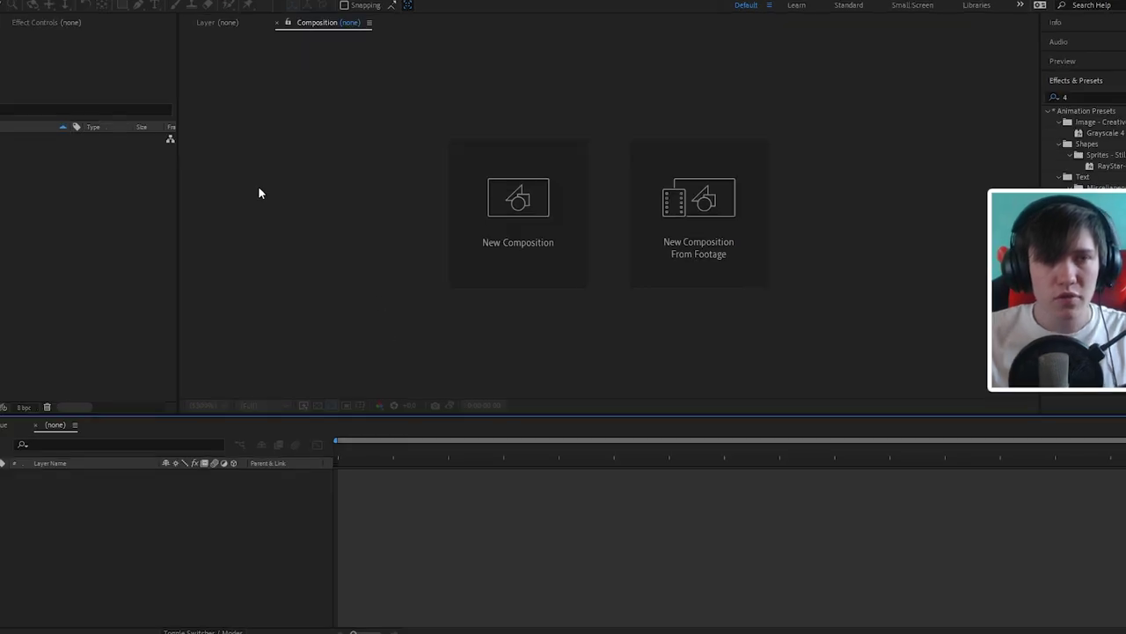
# Create a composition named 'kamerka odcinek' at 1920×1080, 60 fps, lasting 0:00:20:00
pyautogui.click(554, 227)
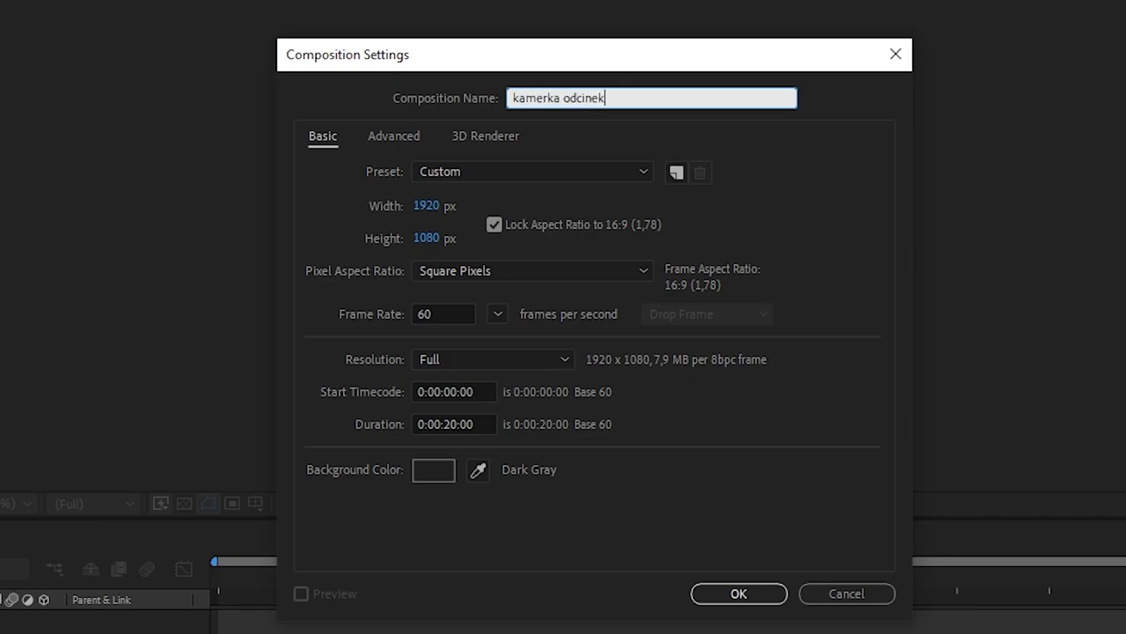
pyautogui.press('Return')
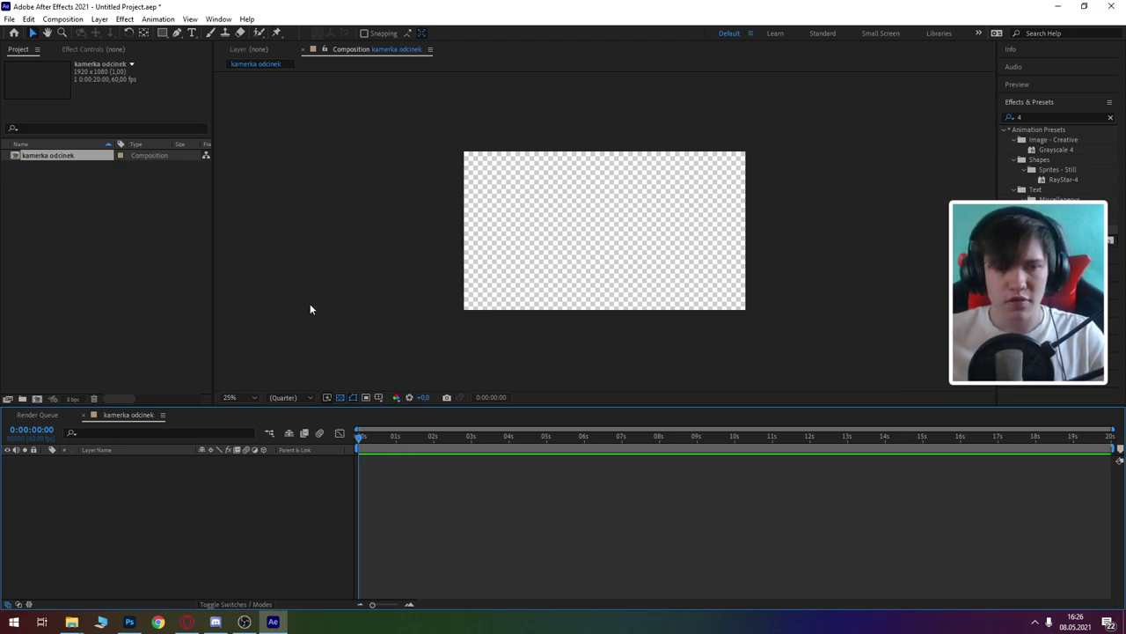
# Add a new shape layer containing a rectangle path and a stroke
pyautogui.rightClick(144, 489)
pyautogui.moveTo(188, 360)
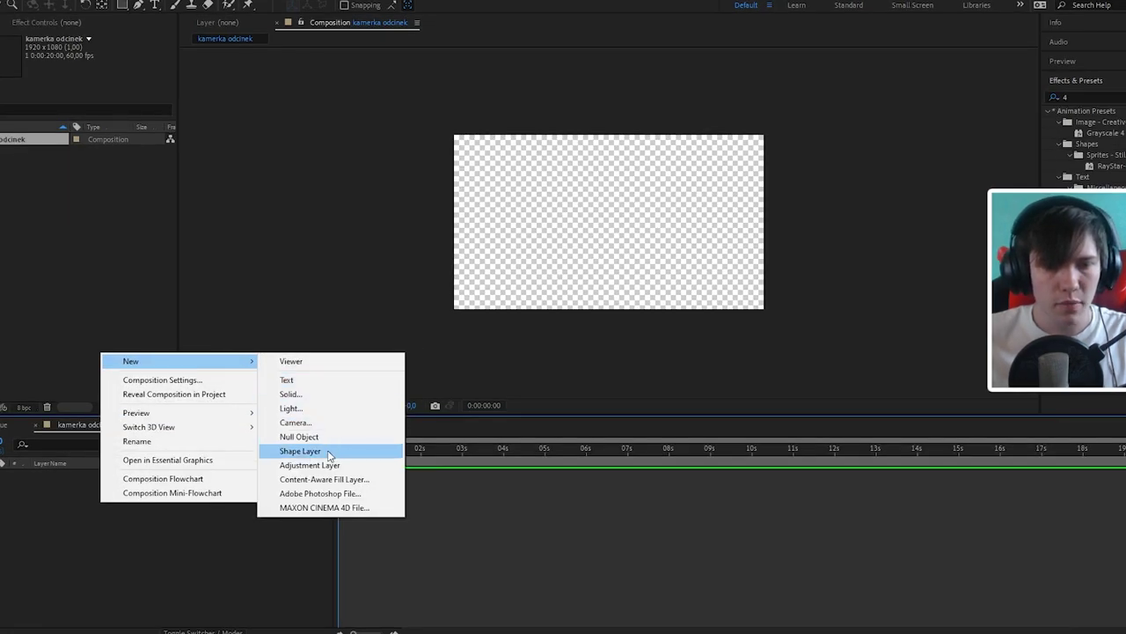
pyautogui.click(329, 453)
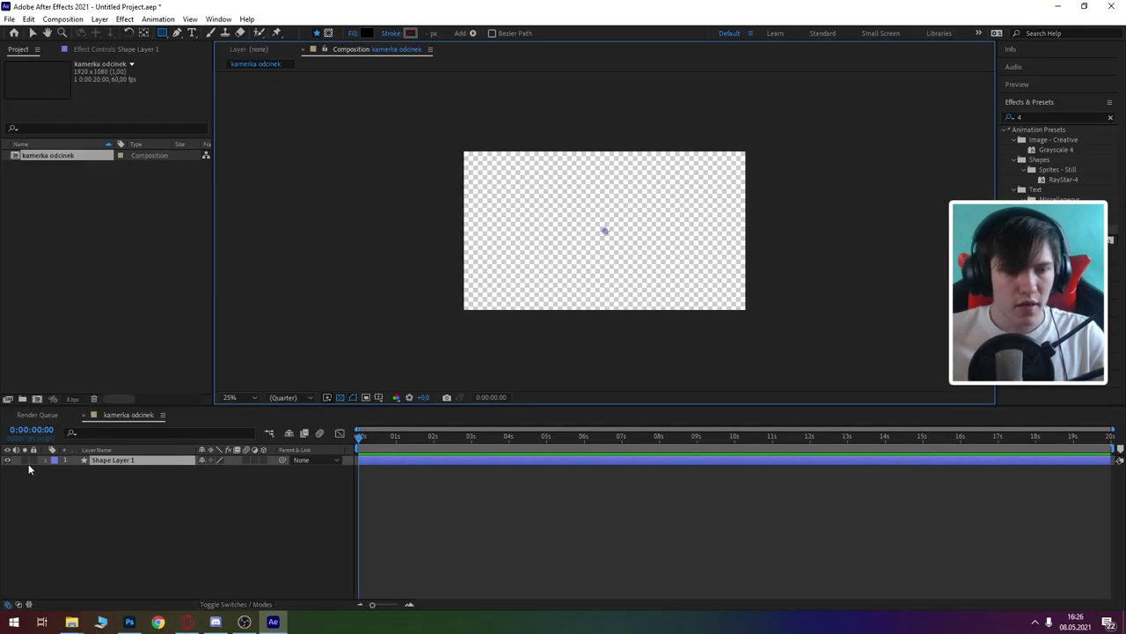
pyautogui.click(53, 459)
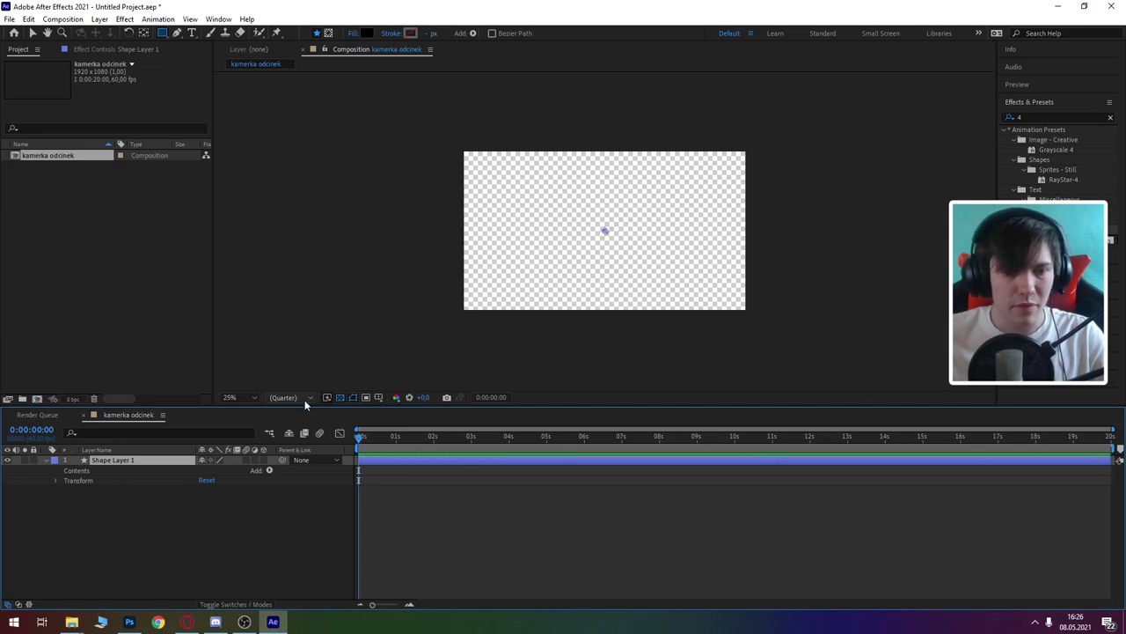
pyautogui.click(270, 470)
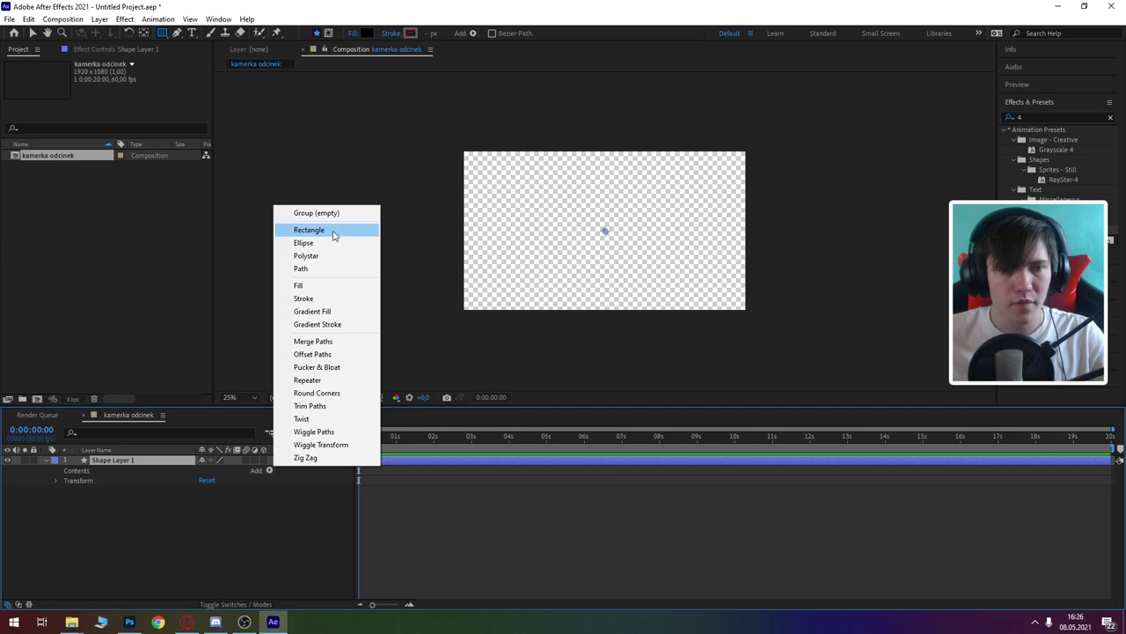
pyautogui.click(309, 230)
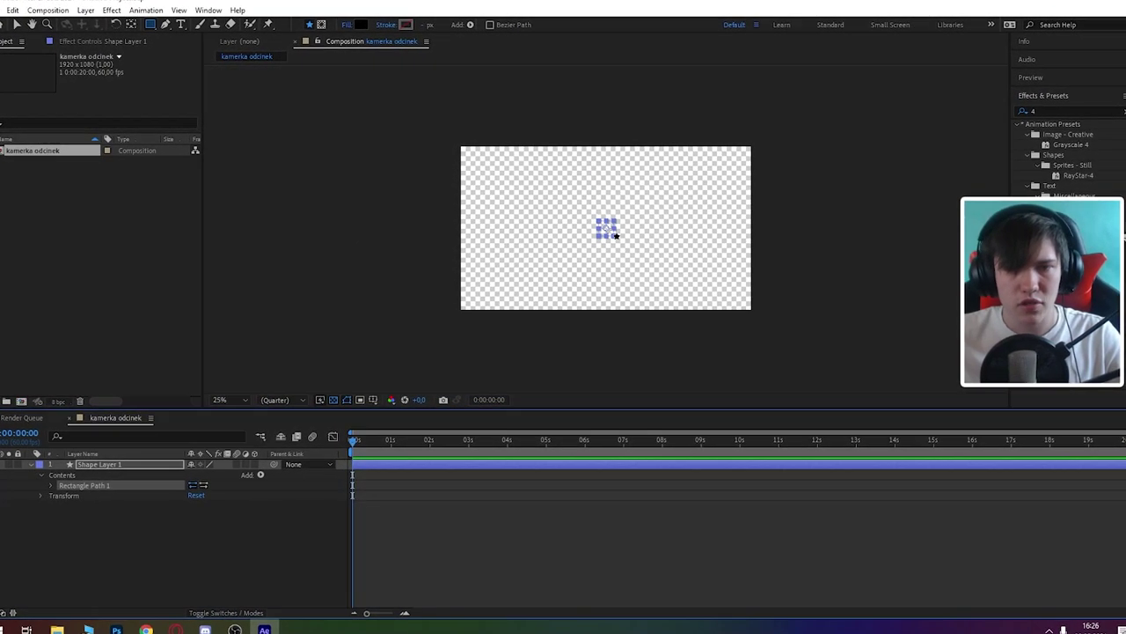
pyautogui.click(269, 470)
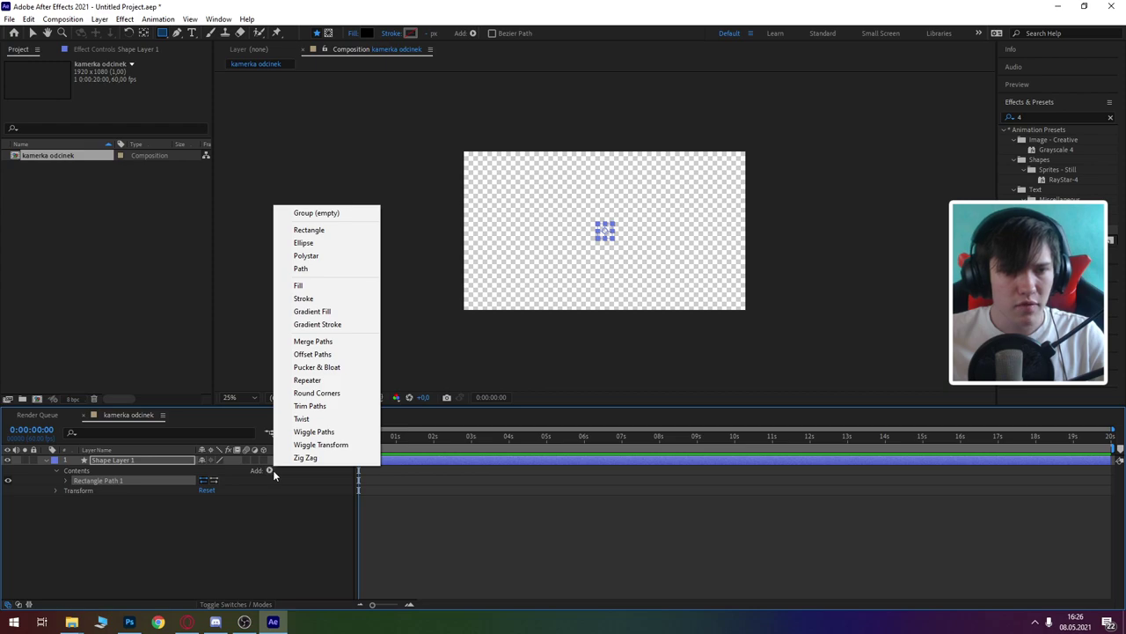
pyautogui.click(334, 299)
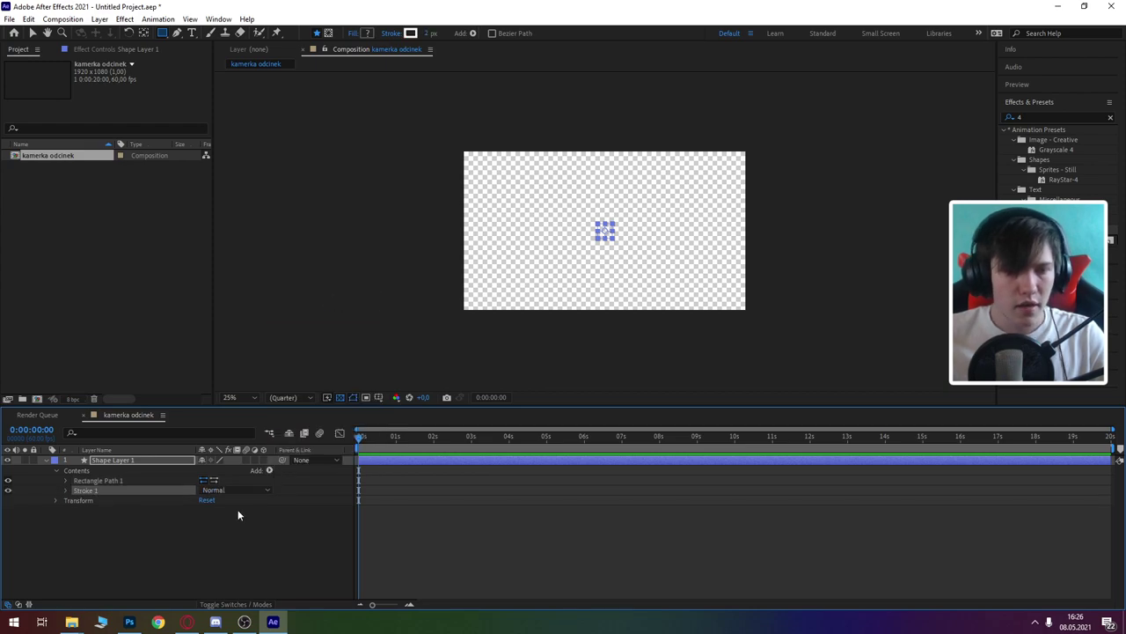
# Set the Rectangle Path 1 size to 1200×720
pyautogui.click(127, 478)
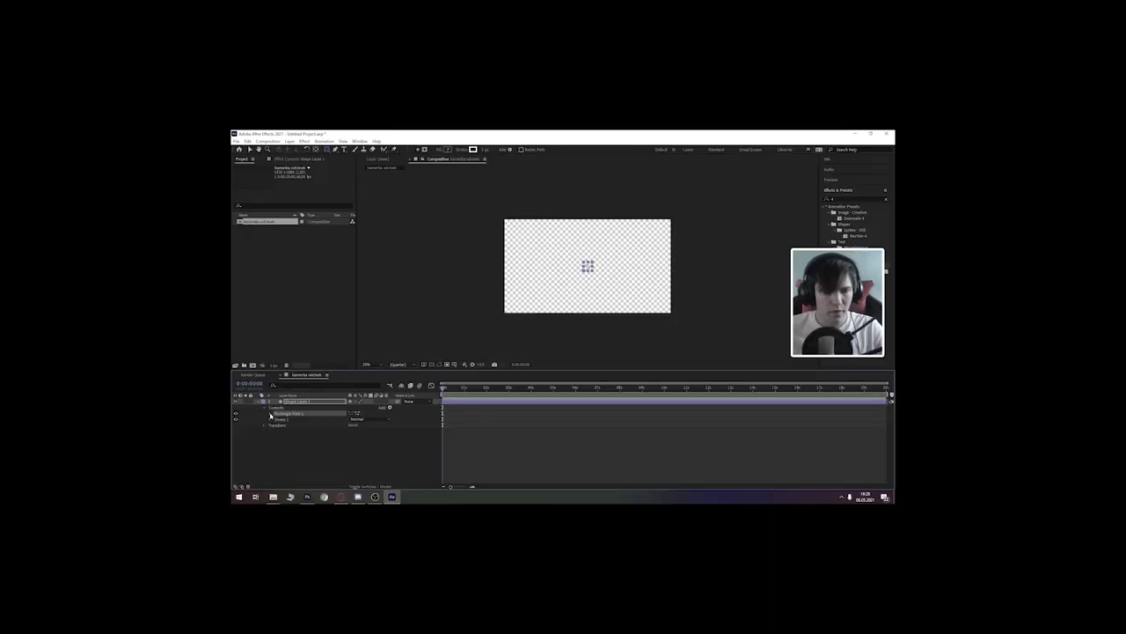
pyautogui.click(270, 413)
pyautogui.write('1200')
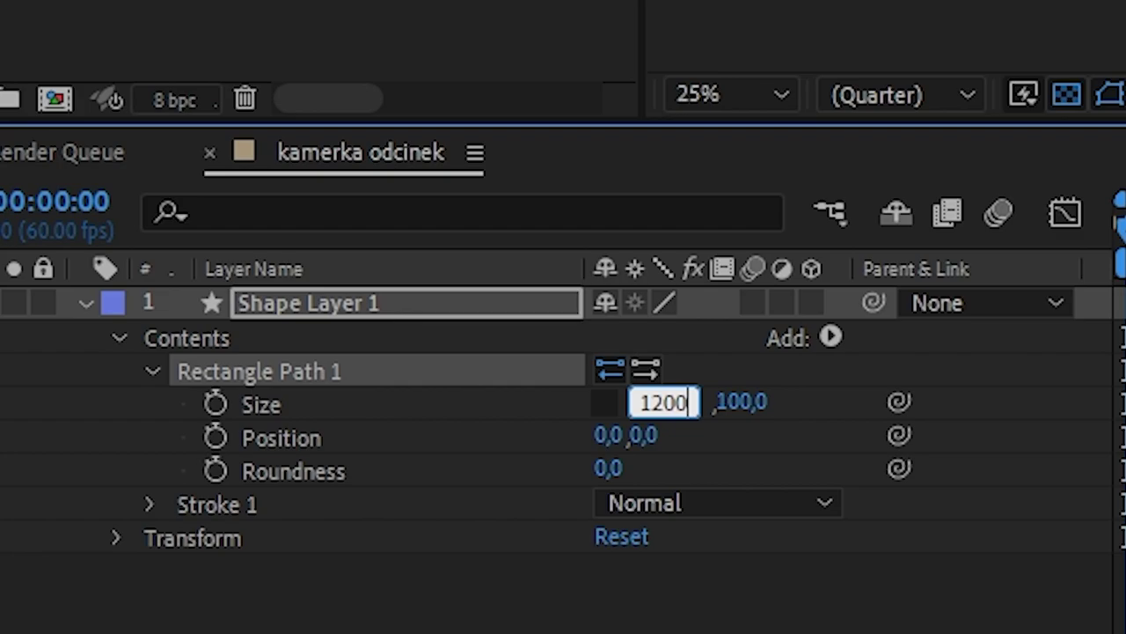
pyautogui.press('Tab')
pyautogui.write('7')
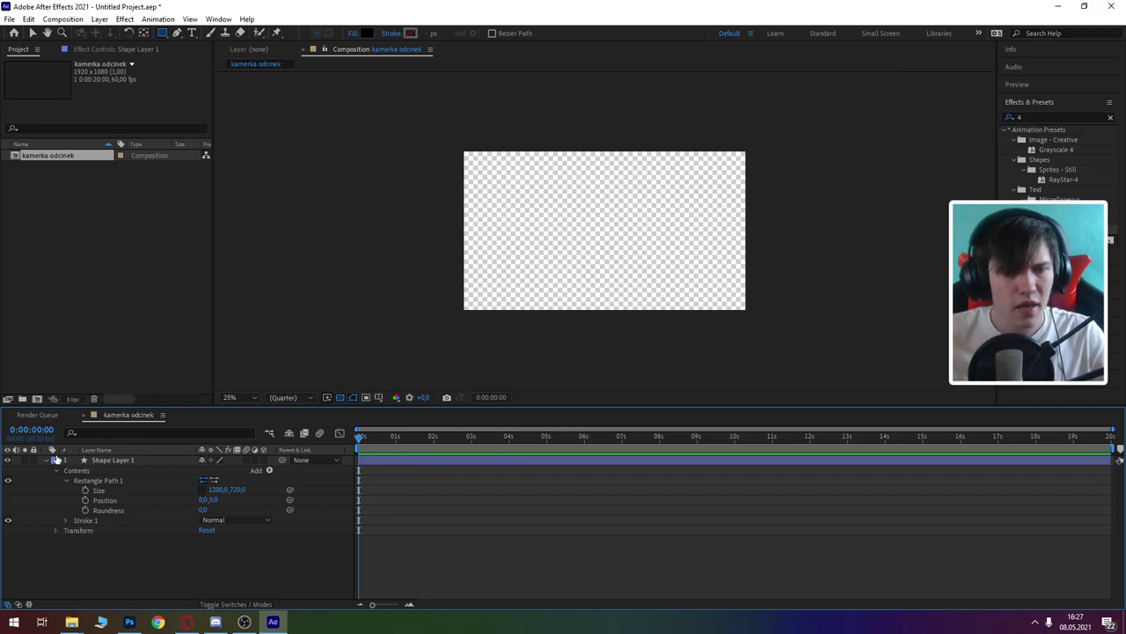
pyautogui.click(54, 461)
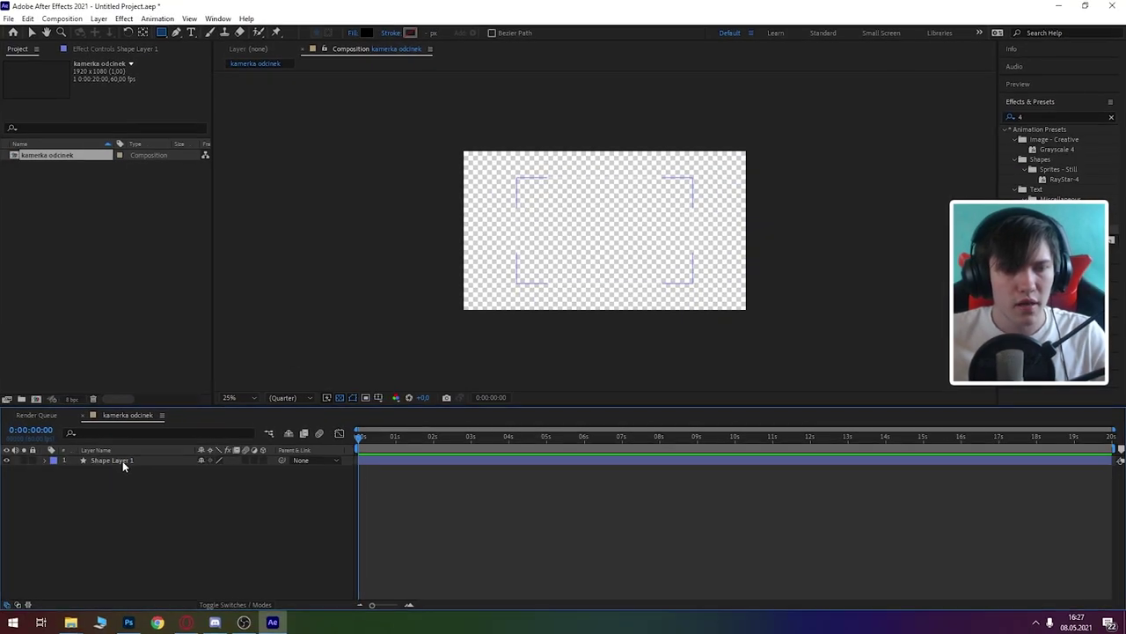
# Run Layer > Auto-trace on Shape Layer 1 and zoom the preview to 50%
pyautogui.click(66, 474)
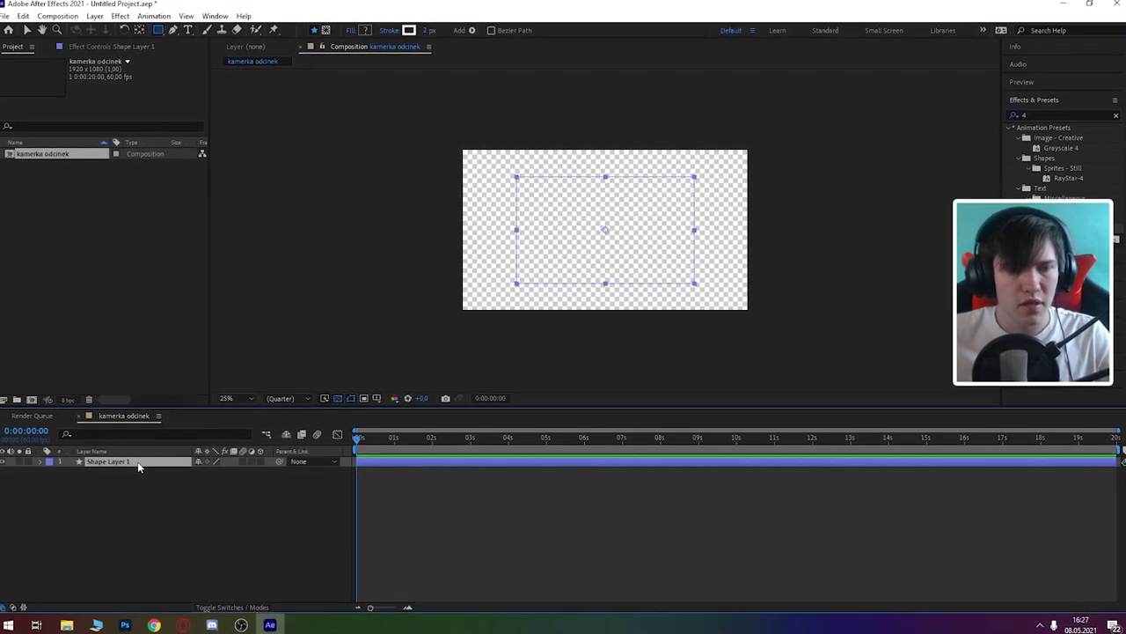
pyautogui.click(88, 12)
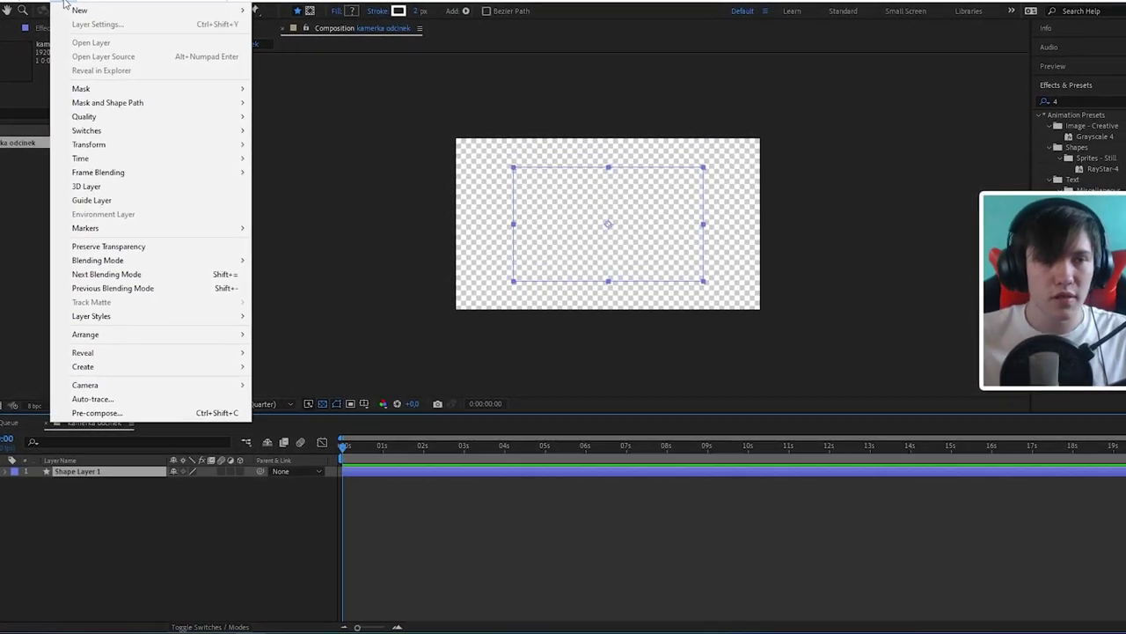
pyautogui.click(103, 400)
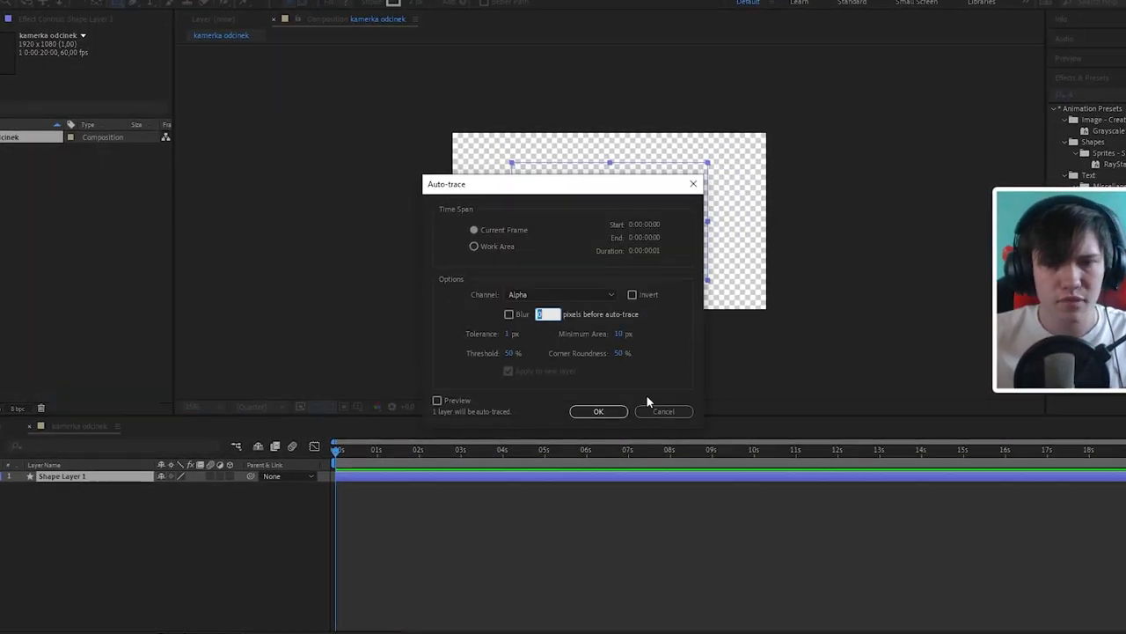
pyautogui.click(600, 415)
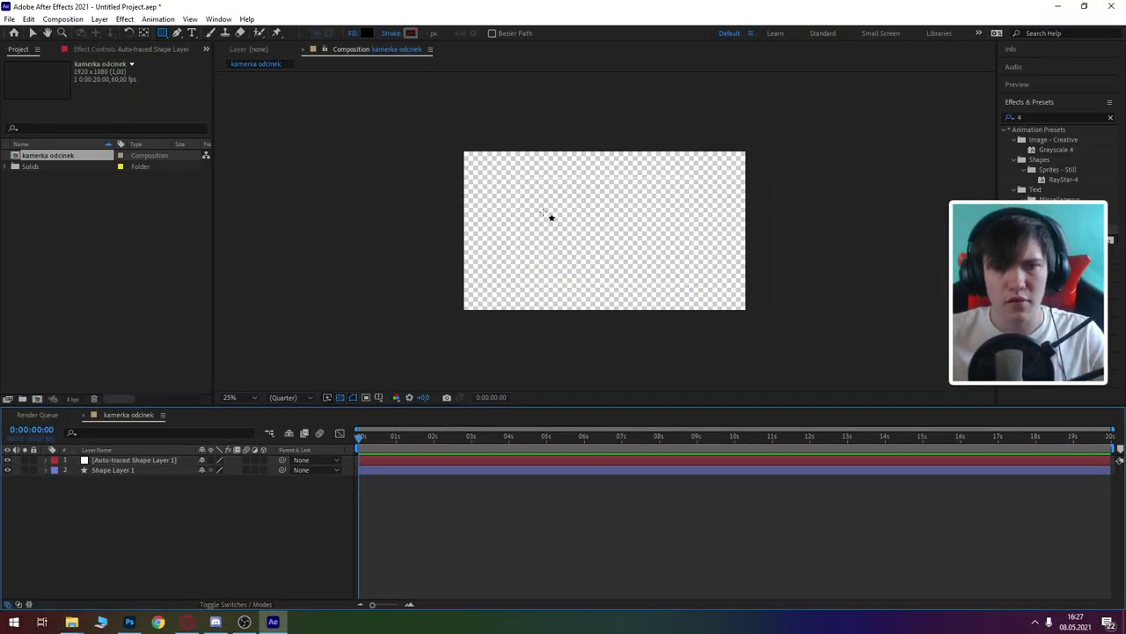
pyautogui.press('.')
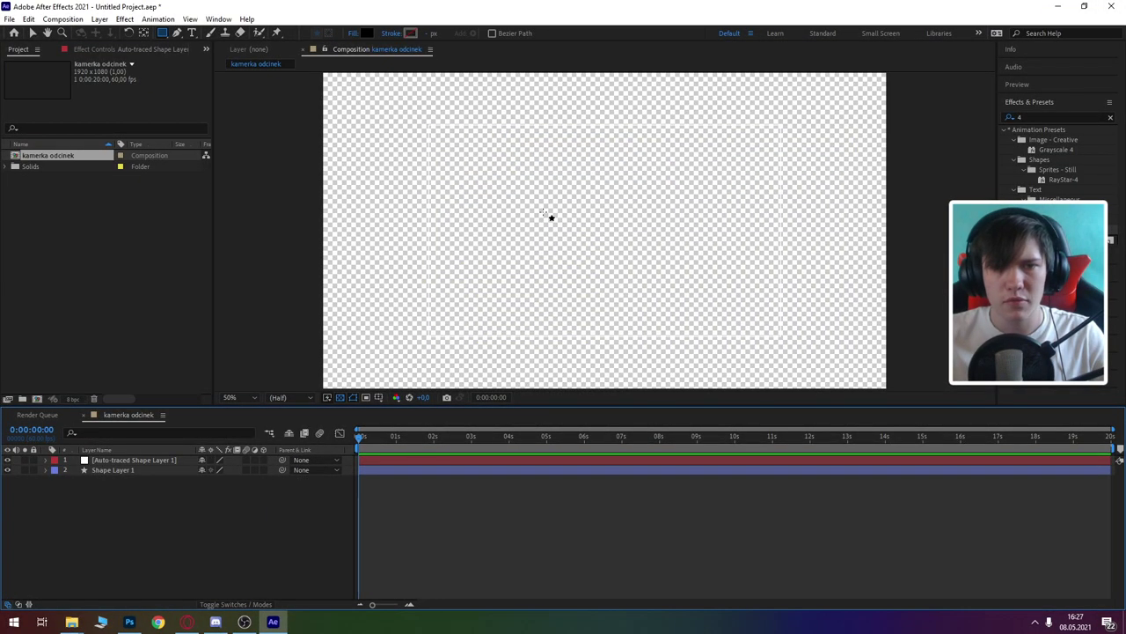
pyautogui.click(339, 398)
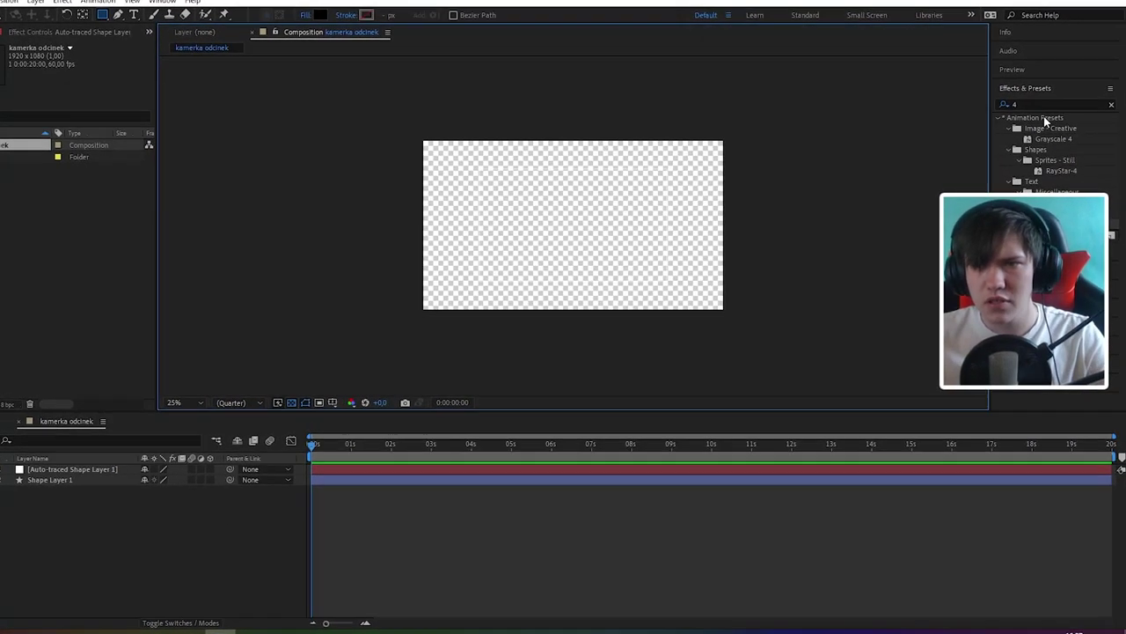
# Search Effects & Presets for Saber and apply it to Auto-traced Shape Layer 1
pyautogui.click(1050, 118)
pyautogui.press('BackSpace')
pyautogui.write('sab')
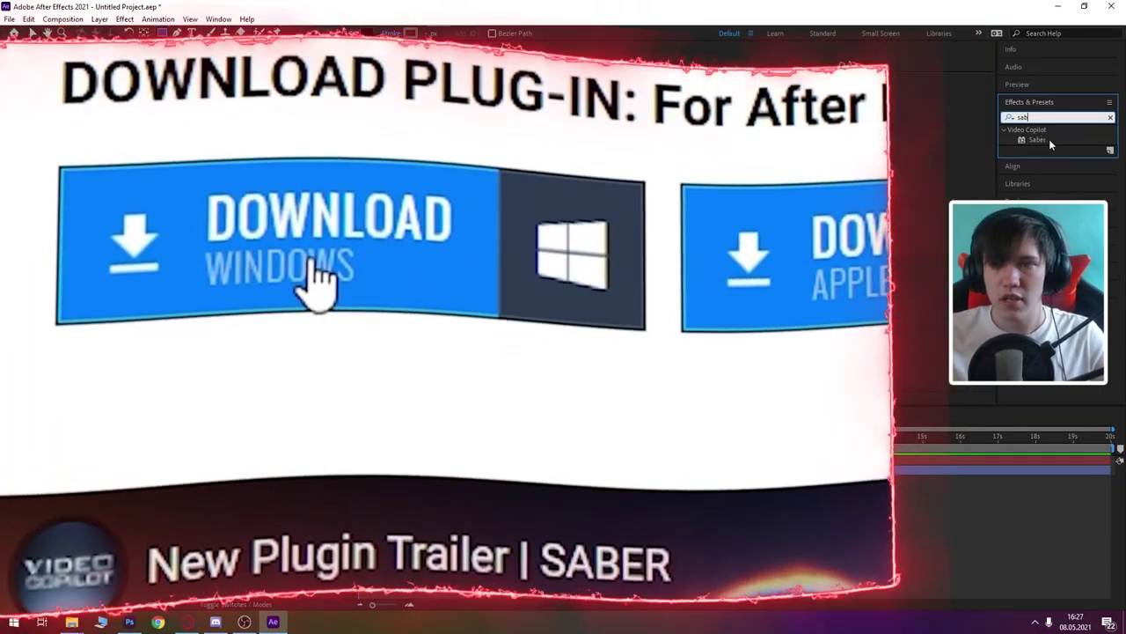
pyautogui.moveTo(1042, 139); pyautogui.dragTo(936, 179)
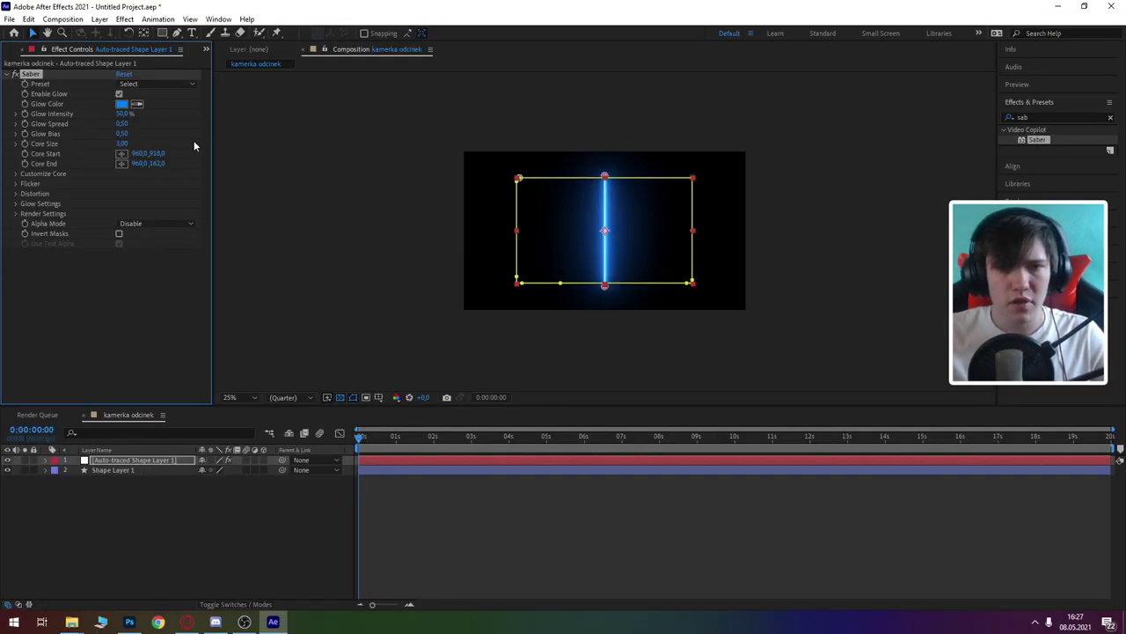
# Set Saber's core type to Layer Masks and its composite background to transparent
pyautogui.click(15, 173)
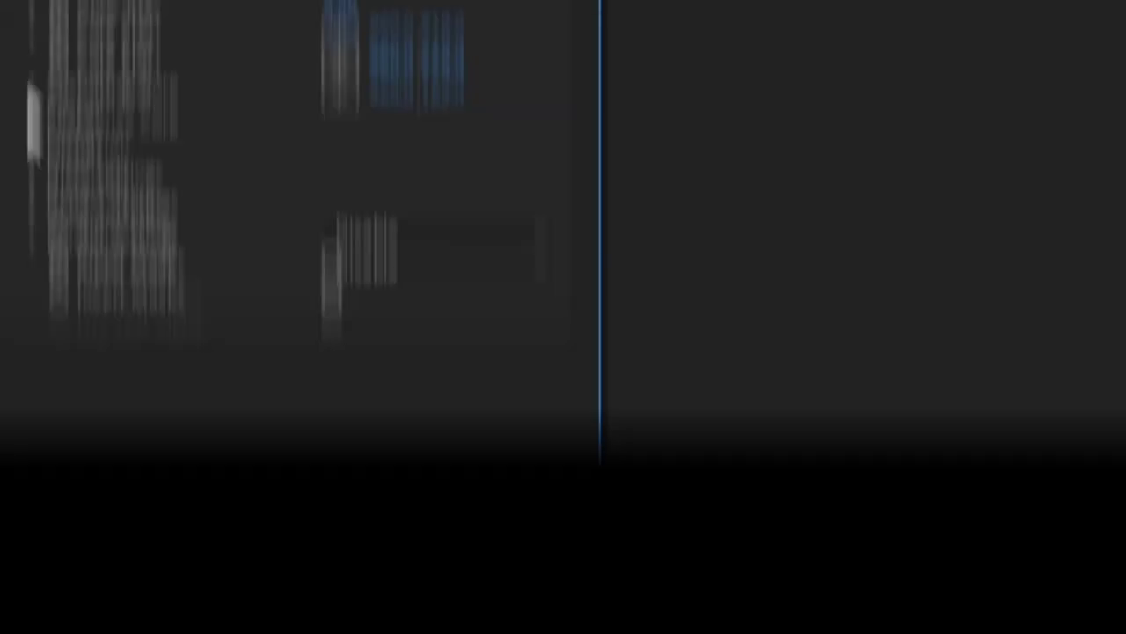
pyautogui.click(396, 336)
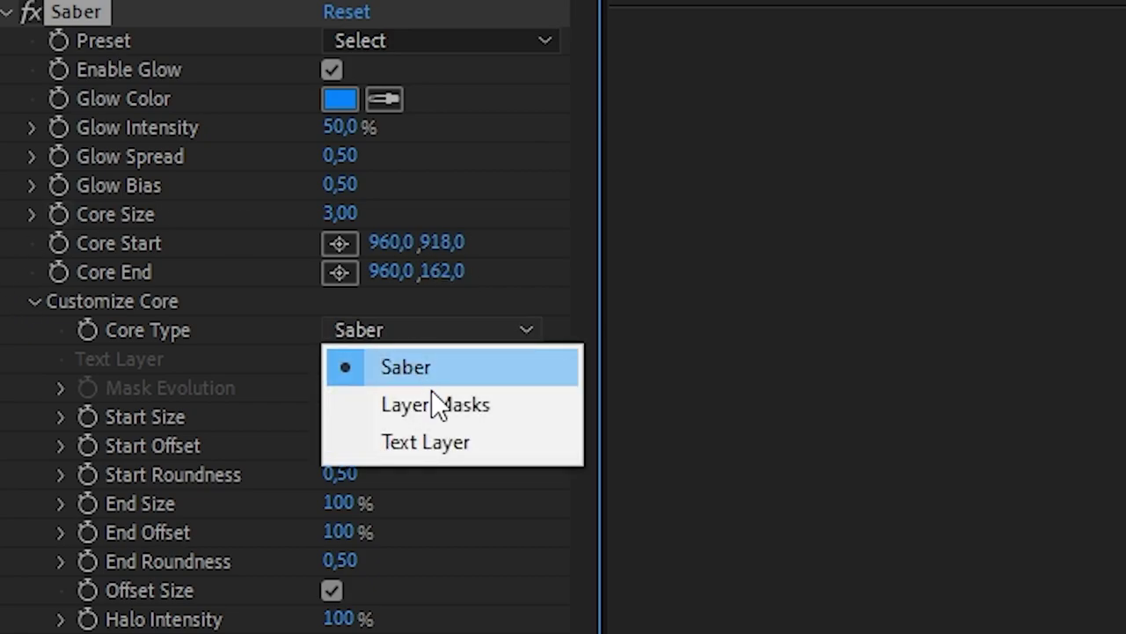
pyautogui.click(439, 395)
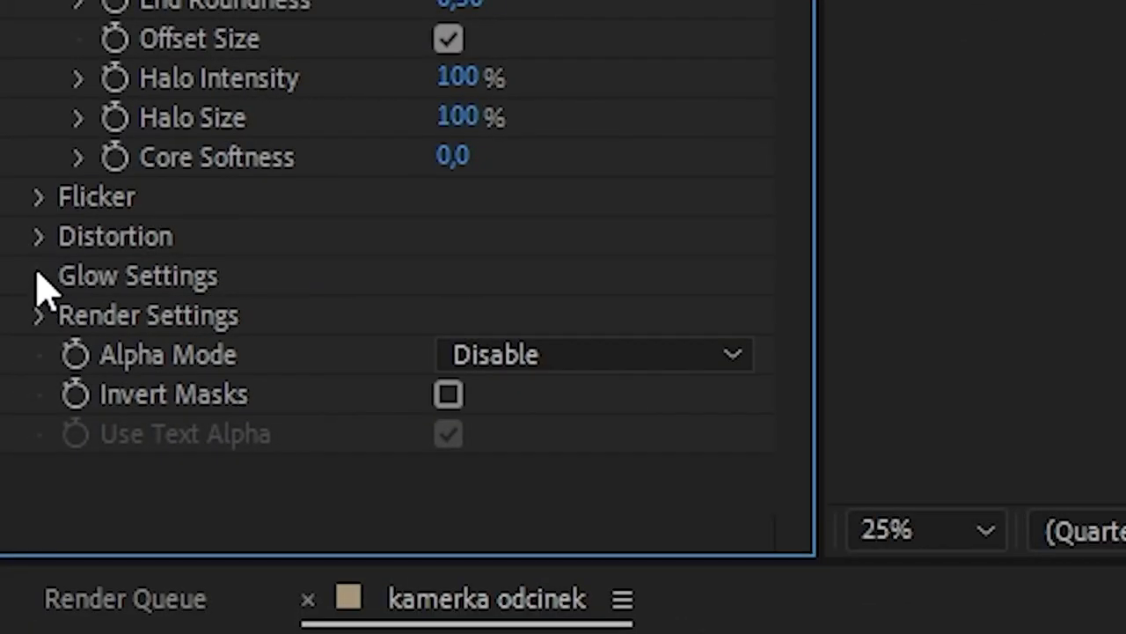
pyautogui.click(39, 315)
pyautogui.scroll(-4, 264, 334)
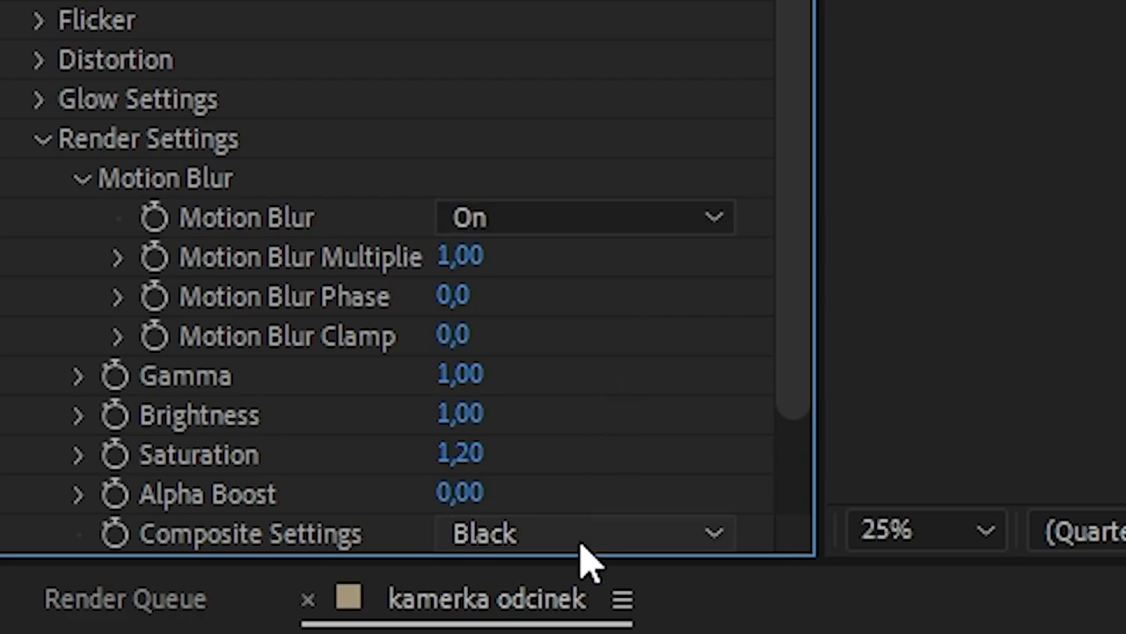
pyautogui.click(516, 538)
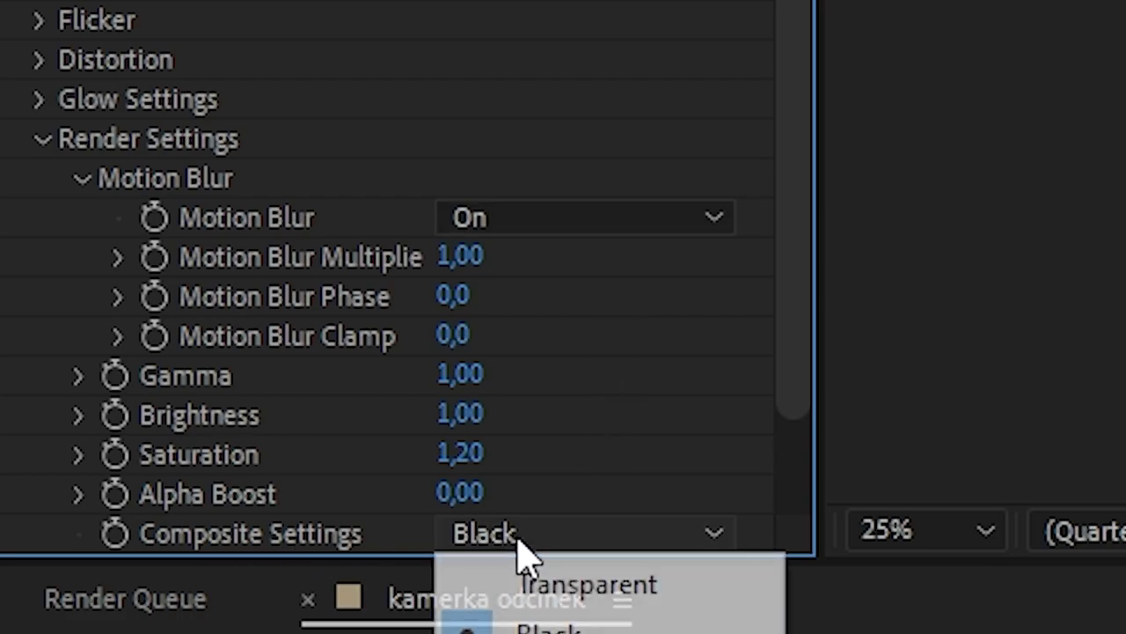
pyautogui.click(601, 583)
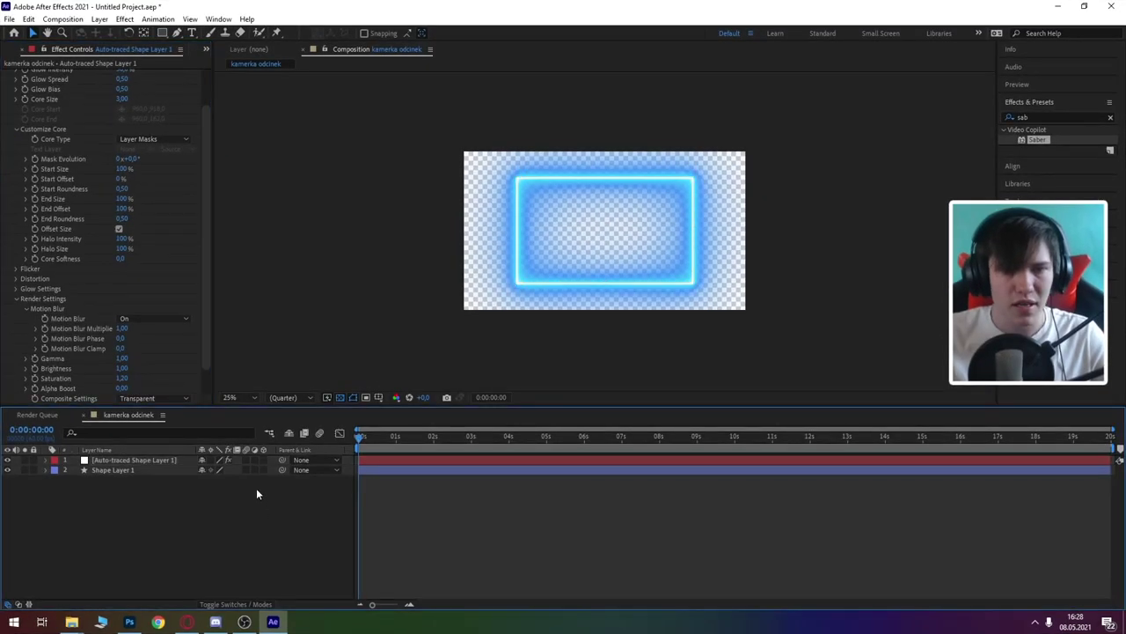
pyautogui.scroll(2, 176, 218)
# Compare the Electric and Energize Saber presets on the frame
pyautogui.click(186, 83)
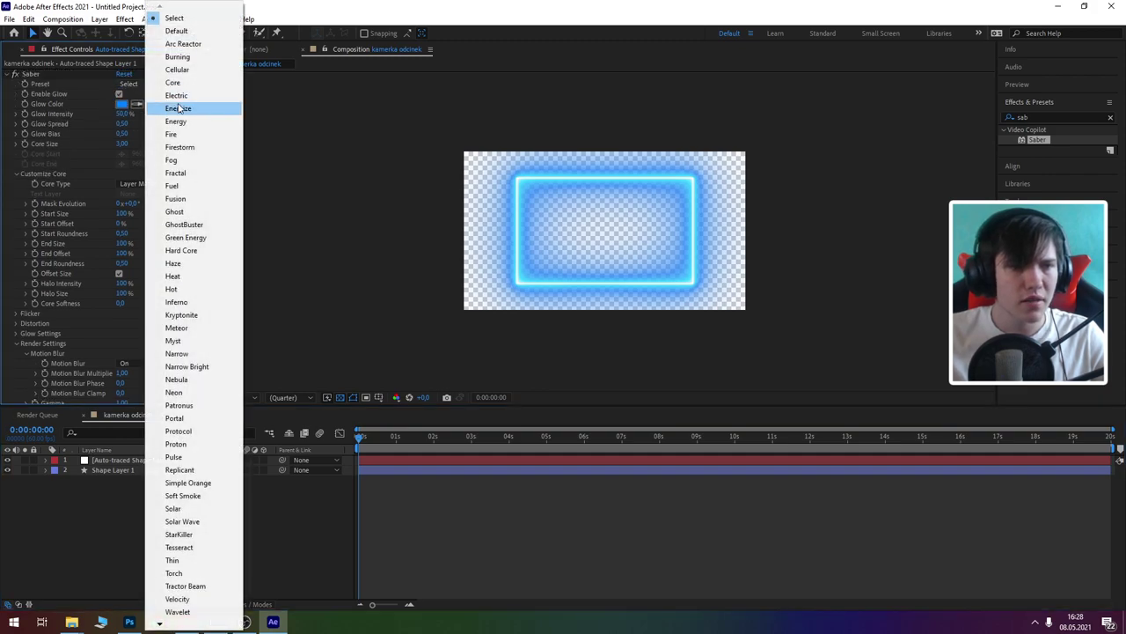
pyautogui.click(194, 96)
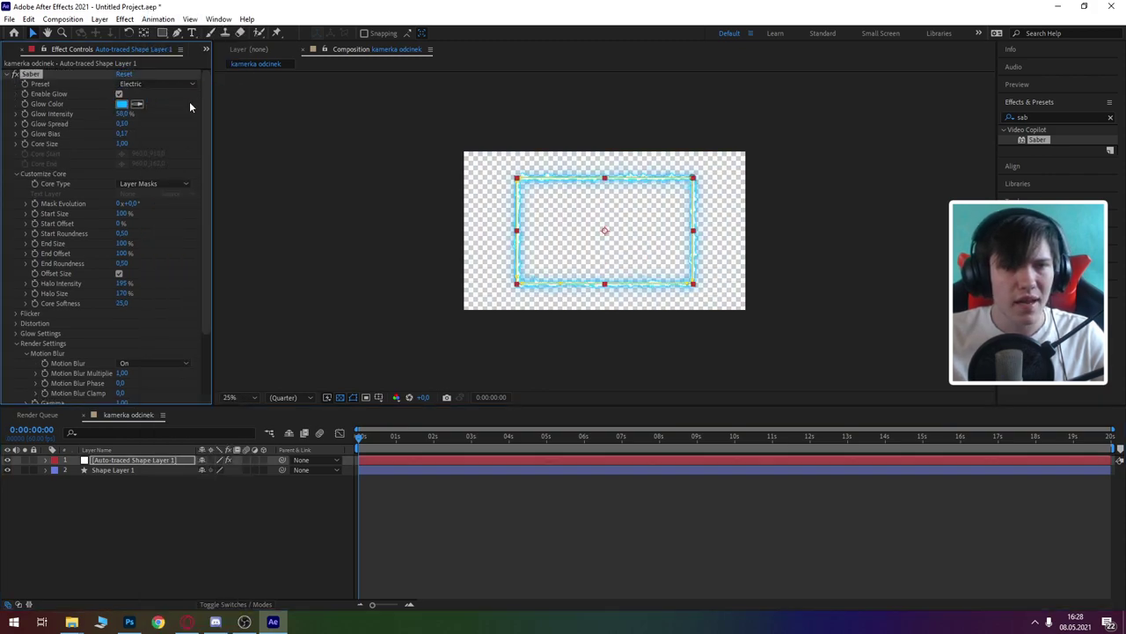
pyautogui.click(180, 85)
pyautogui.click(181, 109)
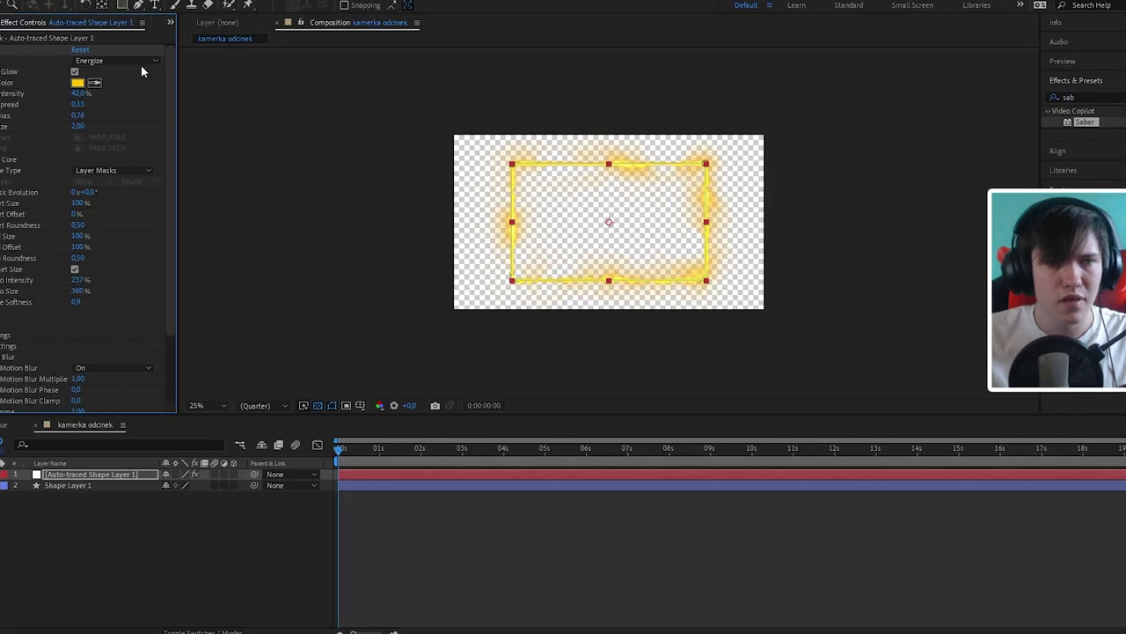
pyautogui.click(179, 87)
pyautogui.click(138, 74)
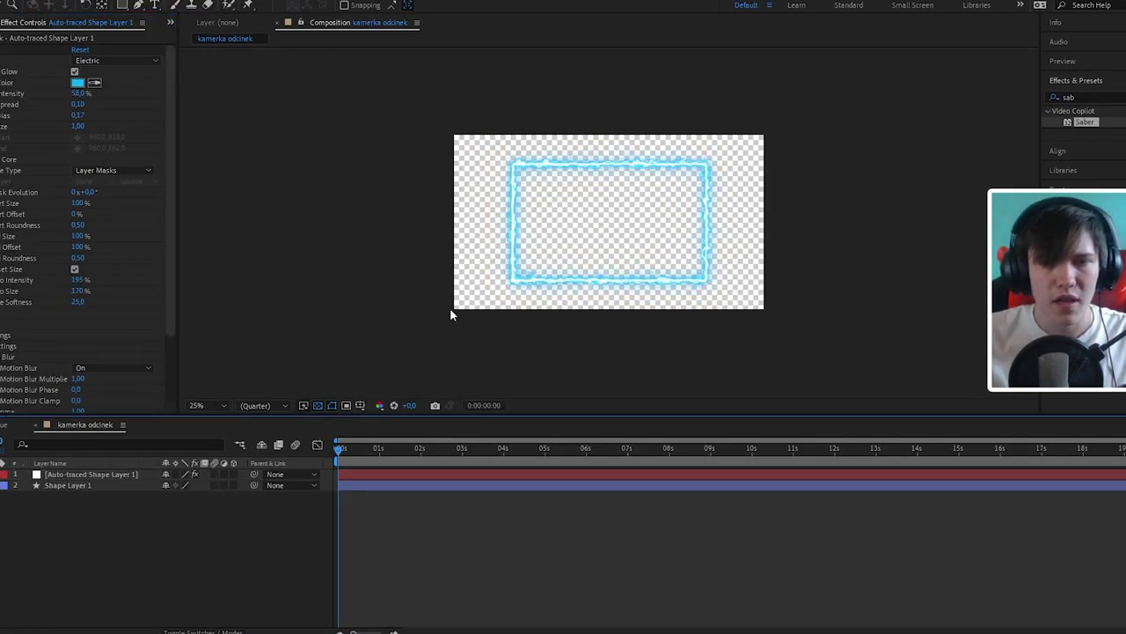
# Preview the glow, then apply the yellow Energize preset and scrub to check it
pyautogui.scroll(2, 457, 296)
pyautogui.press('space')
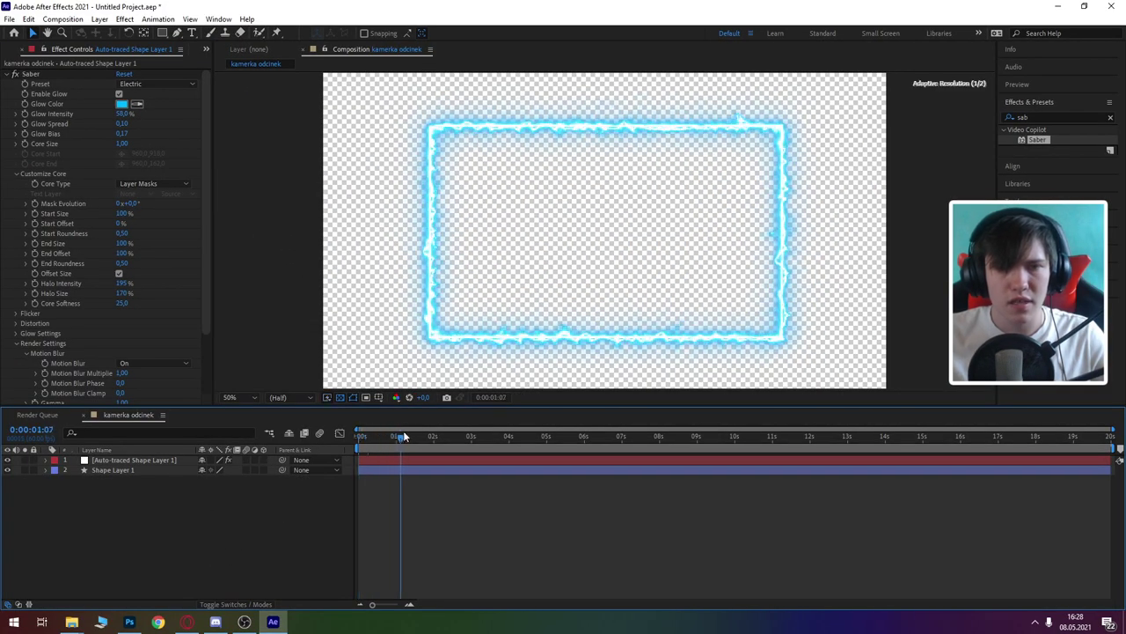
pyautogui.press('space')
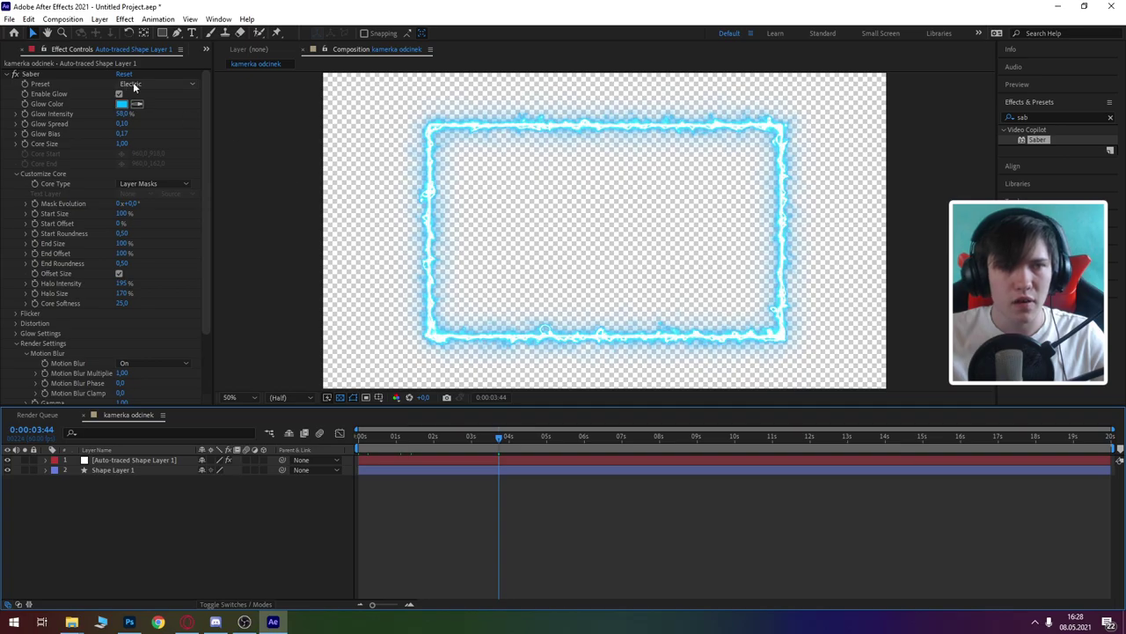
pyautogui.click(134, 88)
pyautogui.click(180, 109)
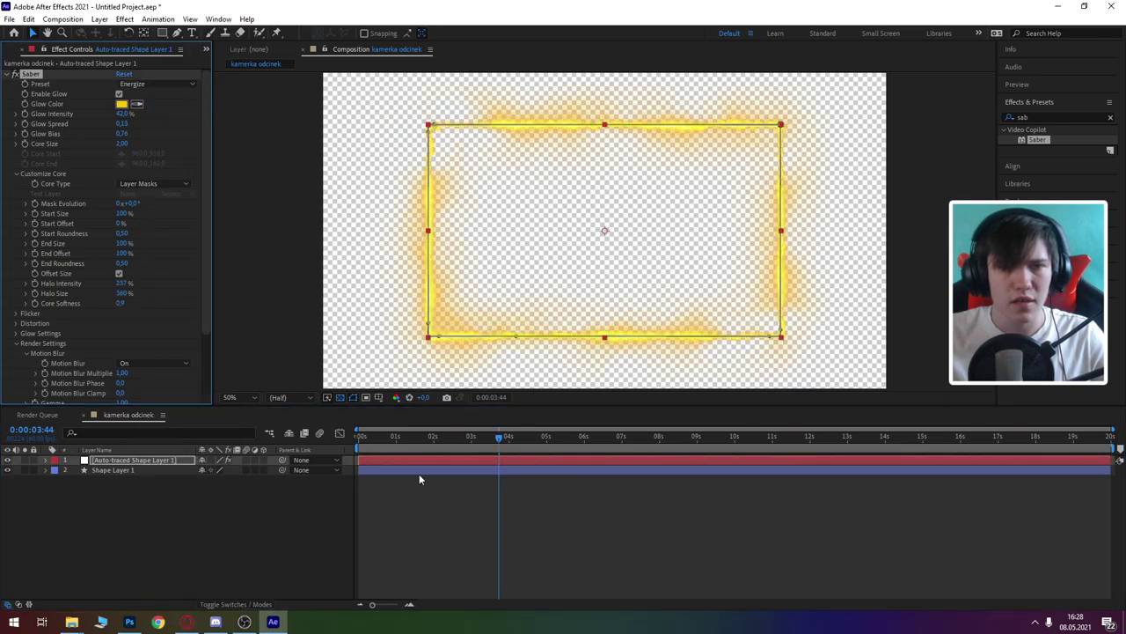
pyautogui.moveTo(498, 436)
pyautogui.mouseDown()
pyautogui.moveTo(630, 437)
pyautogui.moveTo(434, 451)
pyautogui.mouseUp()
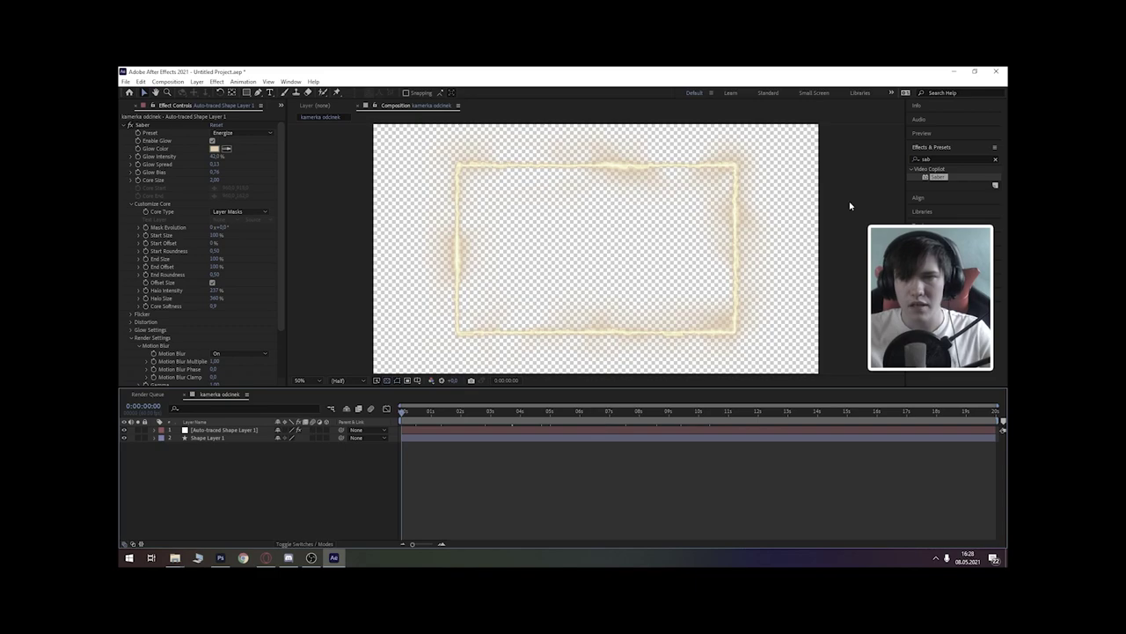
# Search '4', apply 4-Color Gradient to Auto-traced Shape Layer 1, and scrub to check colours
pyautogui.doubleClick(933, 160)
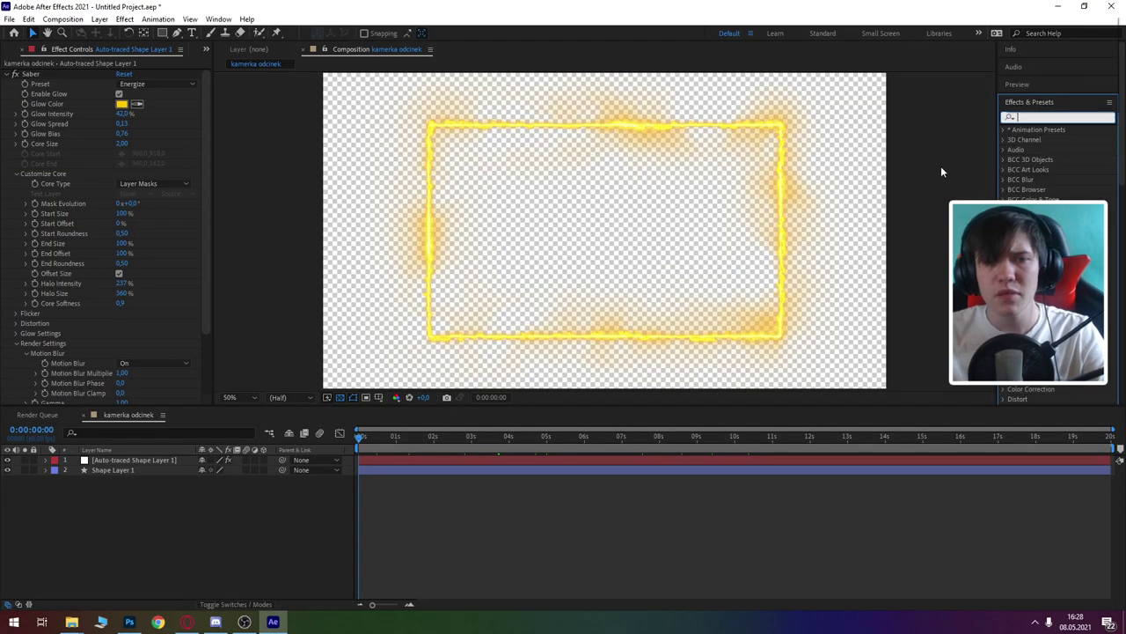
pyautogui.click(275, 517)
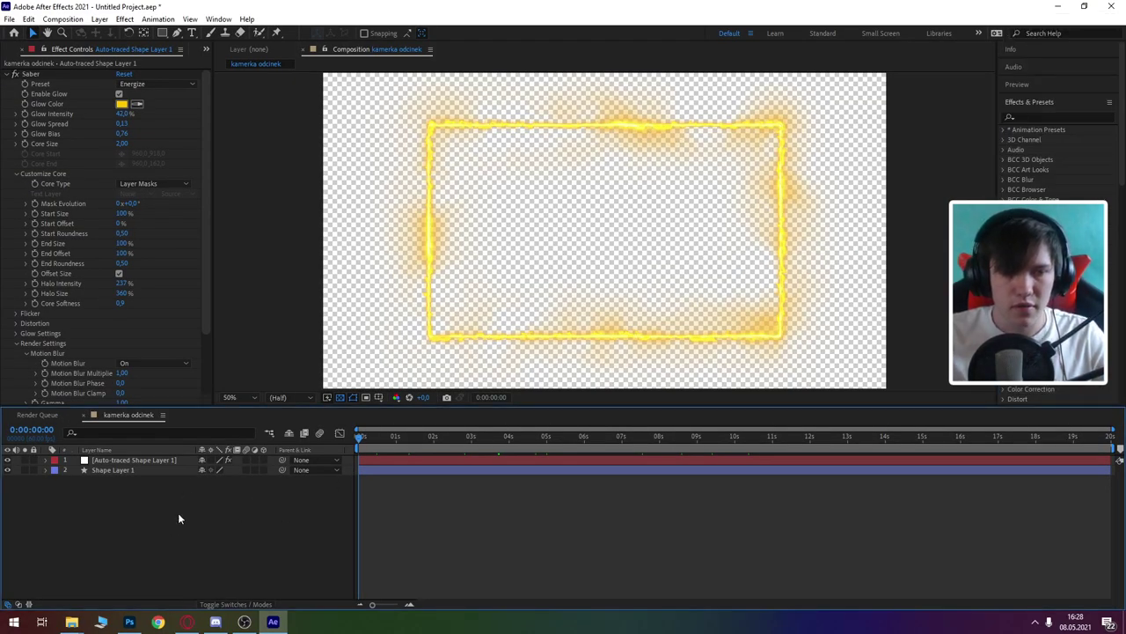
pyautogui.rightClick(173, 538)
pyautogui.click(1056, 116)
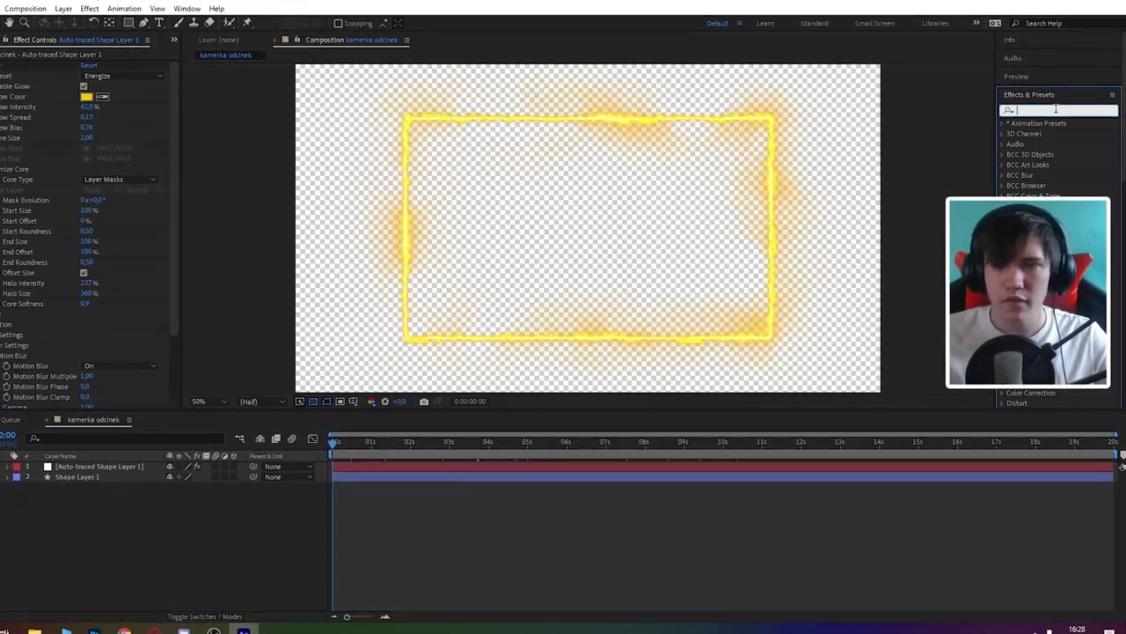
pyautogui.write('4')
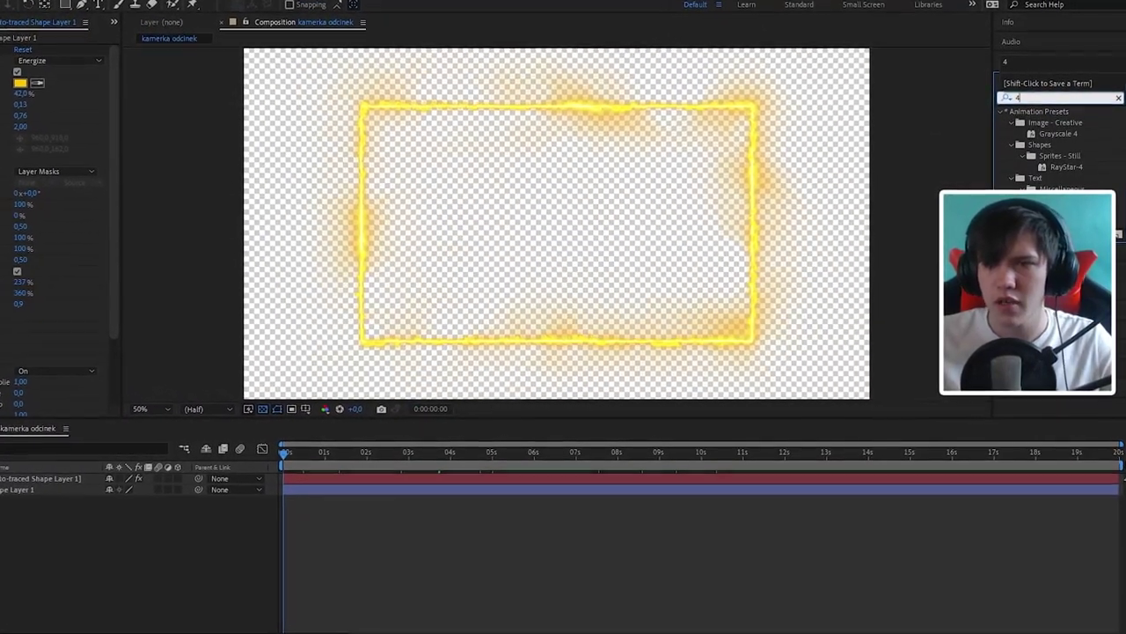
pyautogui.click(35, 479)
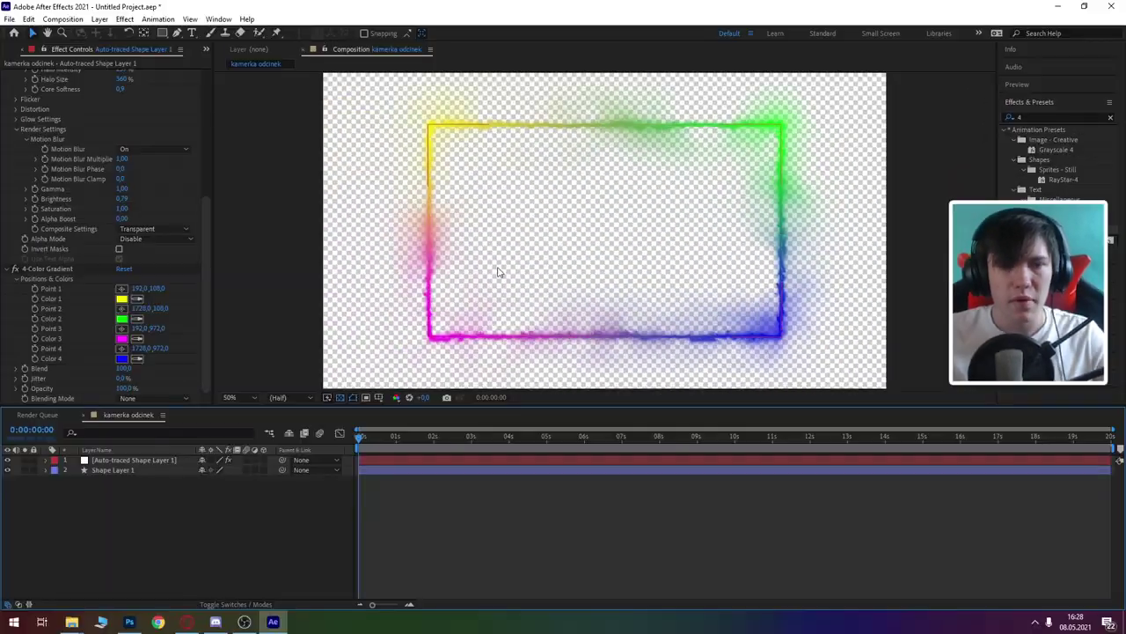
pyautogui.moveTo(396, 435)
pyautogui.mouseDown()
pyautogui.moveTo(476, 440)
pyautogui.moveTo(359, 437)
pyautogui.mouseUp()
# Lower Saber's Glow Intensity to 21%
pyautogui.scroll(3, 176, 355)
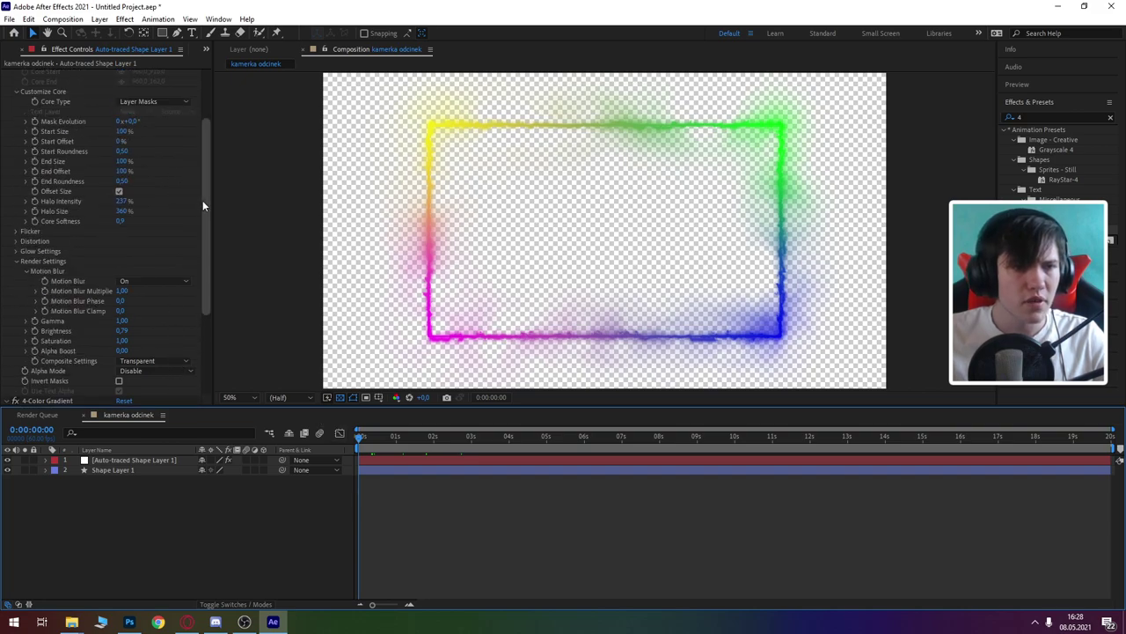
pyautogui.scroll(2, 148, 201)
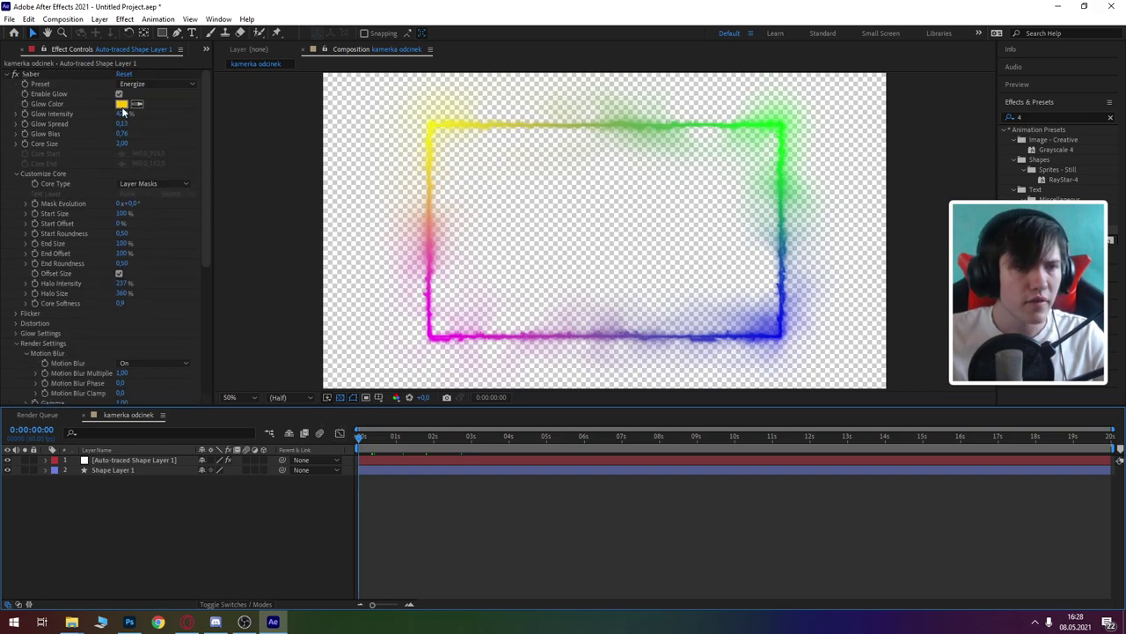
pyautogui.moveTo(123, 113); pyautogui.dragTo(109, 114)
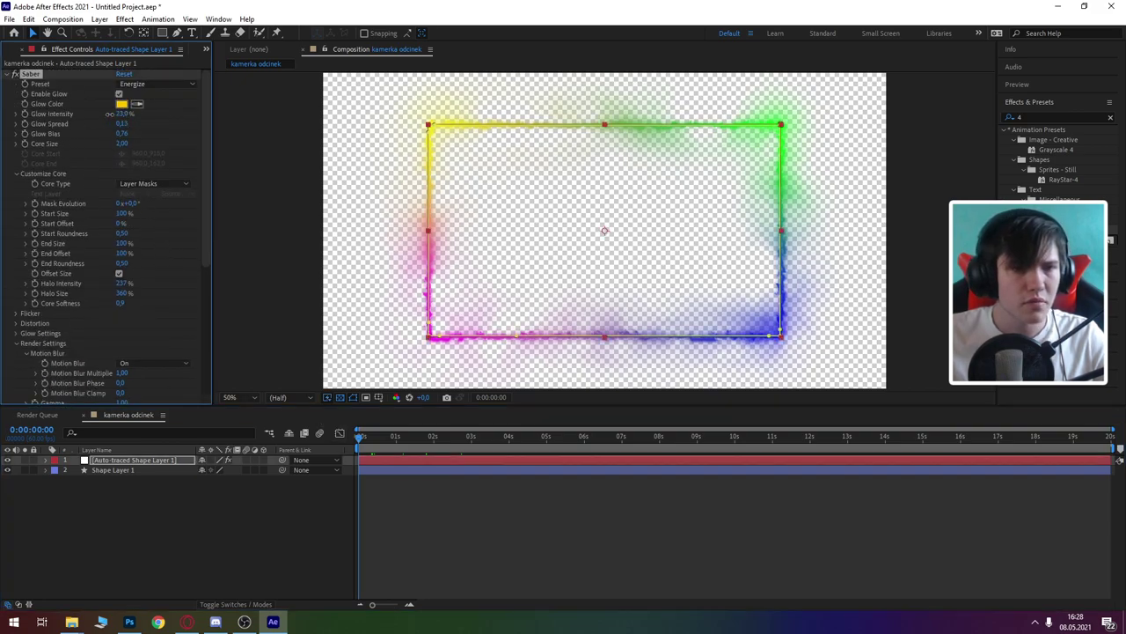
pyautogui.click(174, 540)
pyautogui.click(409, 437)
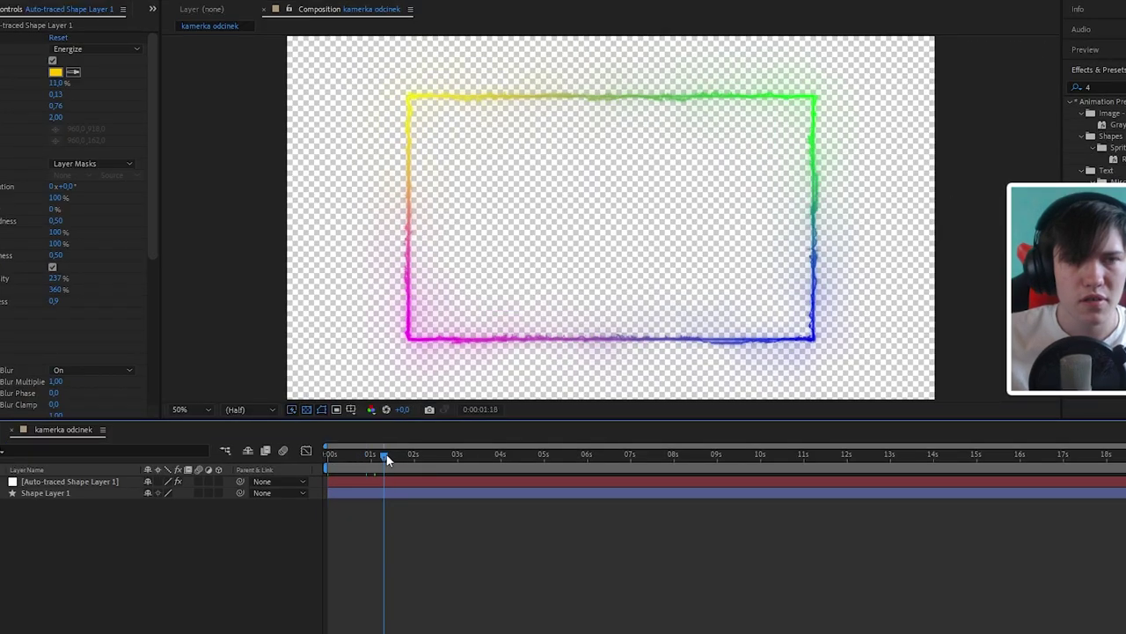
pyautogui.click(58, 83)
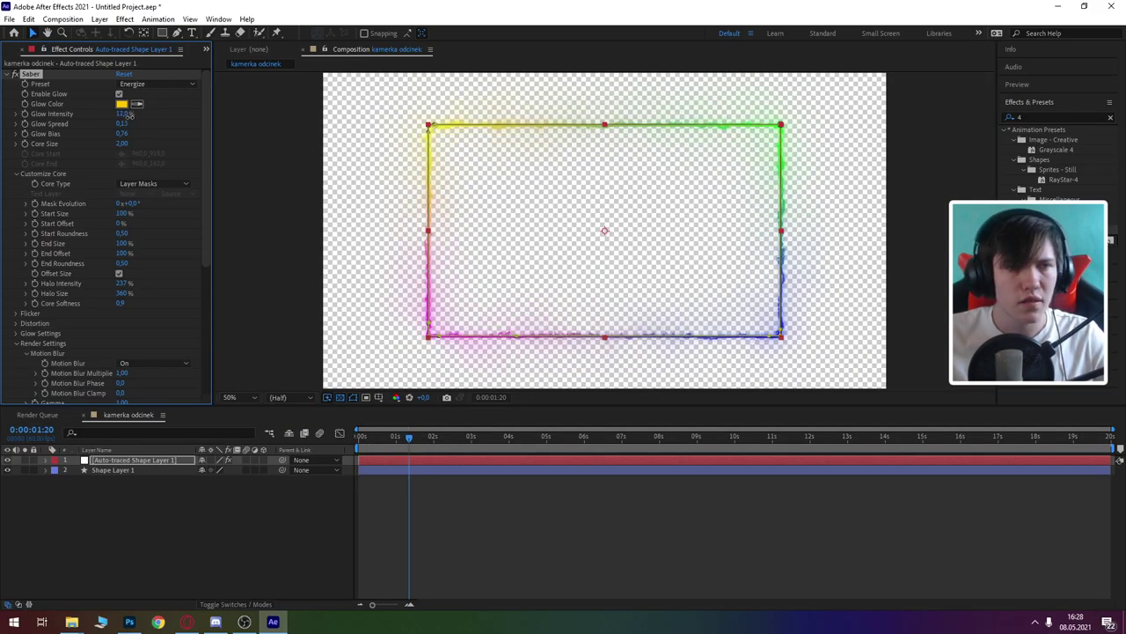
pyautogui.click(640, 459)
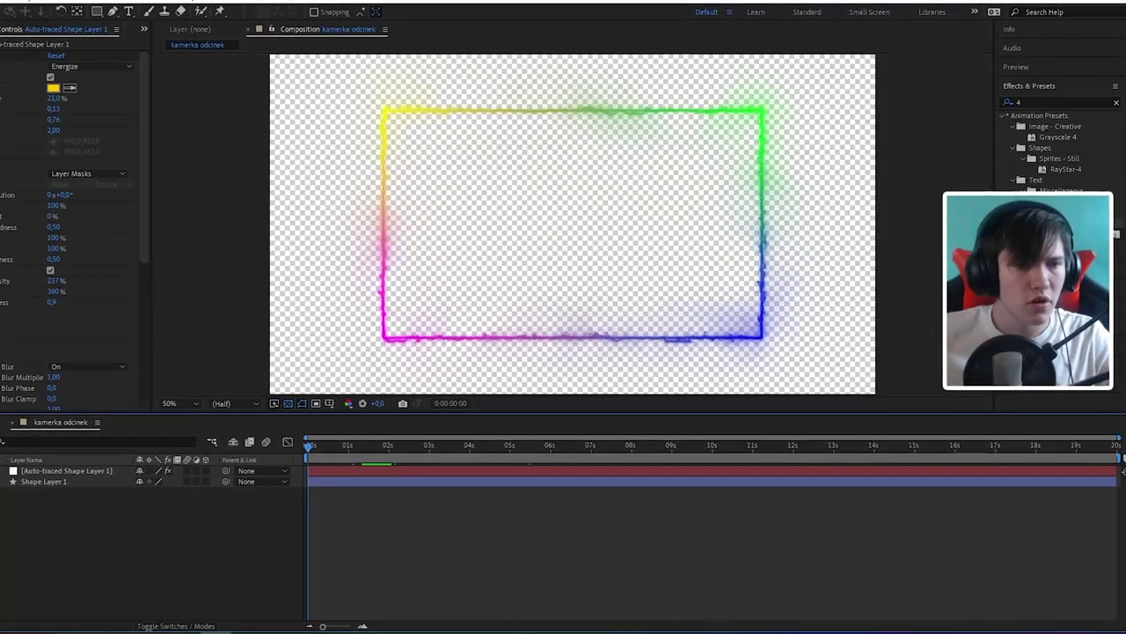
# Set Saber's Start Roundness to 0.29 and End Size to 80%
pyautogui.moveTo(52, 227); pyautogui.dragTo(16, 234)
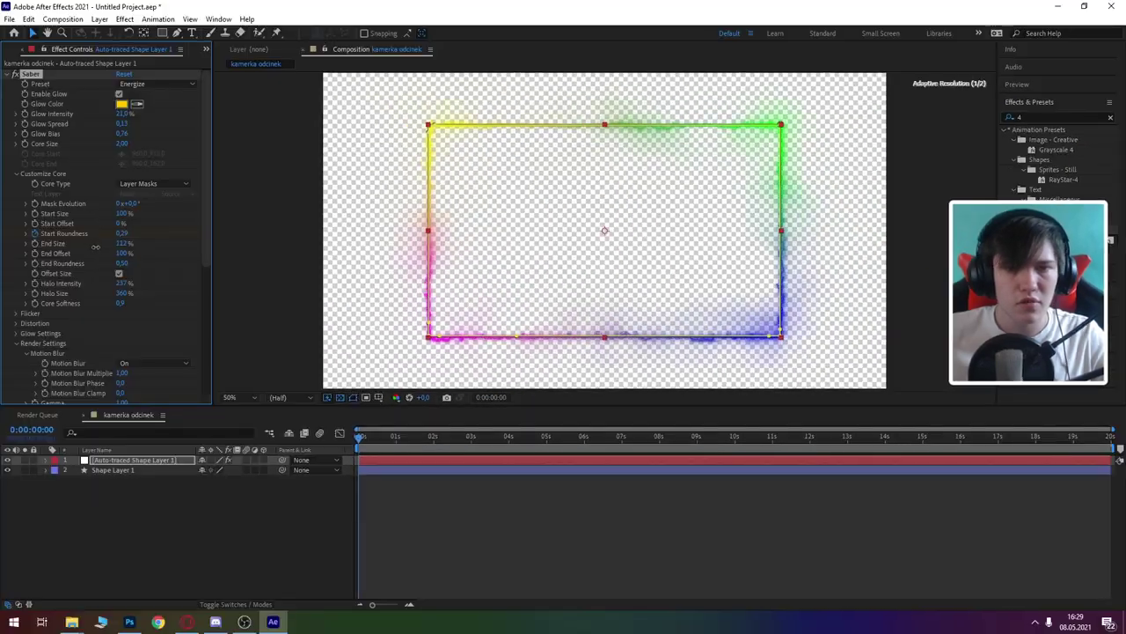
pyautogui.moveTo(120, 253); pyautogui.dragTo(56, 253)
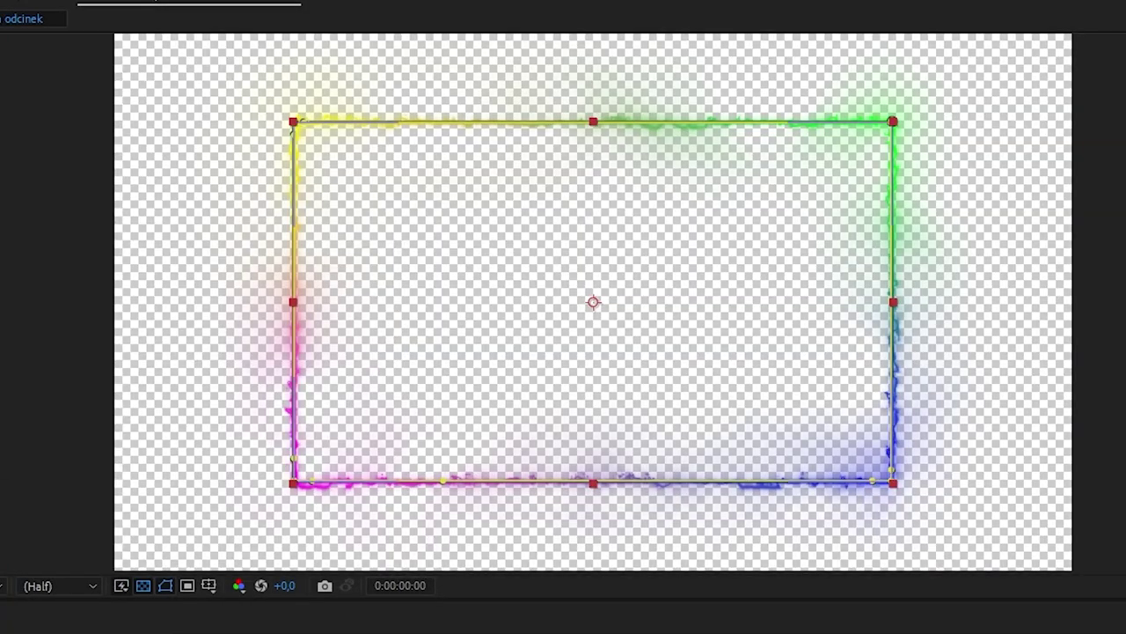
pyautogui.press('F2')
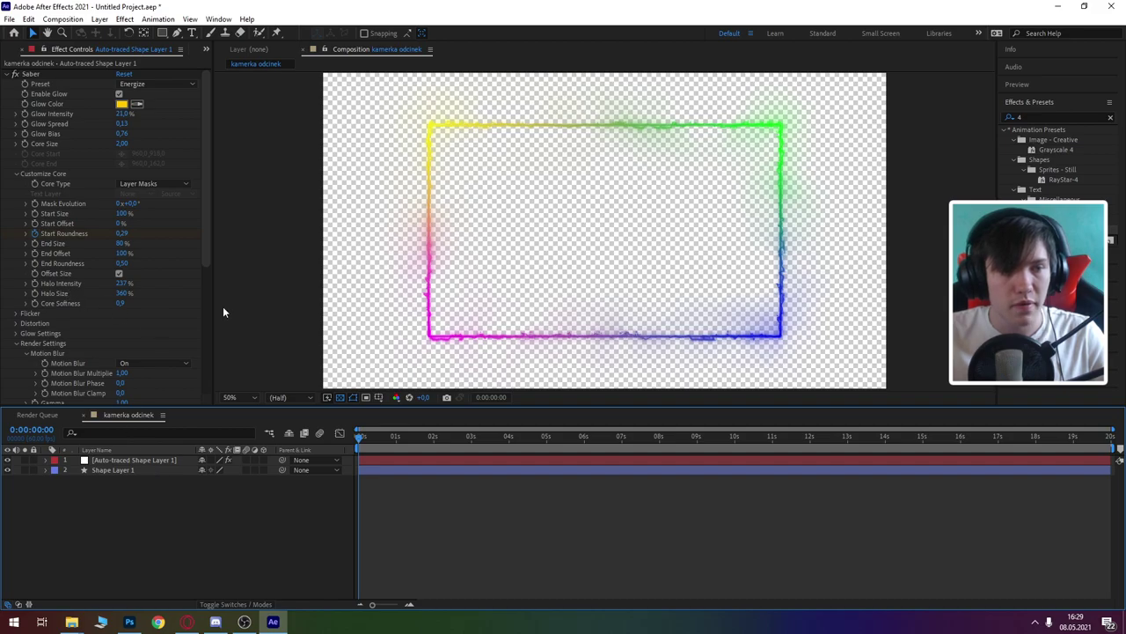
pyautogui.press(',')
pyautogui.press(',')
pyautogui.press(',')
# Delete the 4-Color Gradient effect from the frame layer
pyautogui.press('.')
pyautogui.press('.')
pyautogui.press('.')
pyautogui.press('.')
pyautogui.press('.')
pyautogui.press('.')
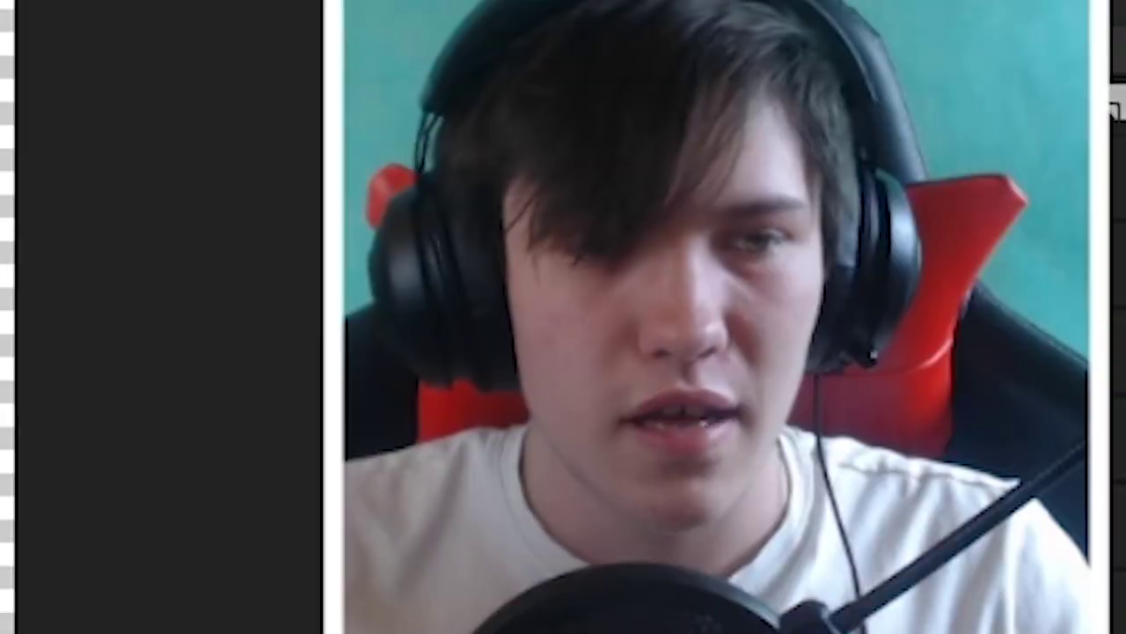
pyautogui.press('Delete')
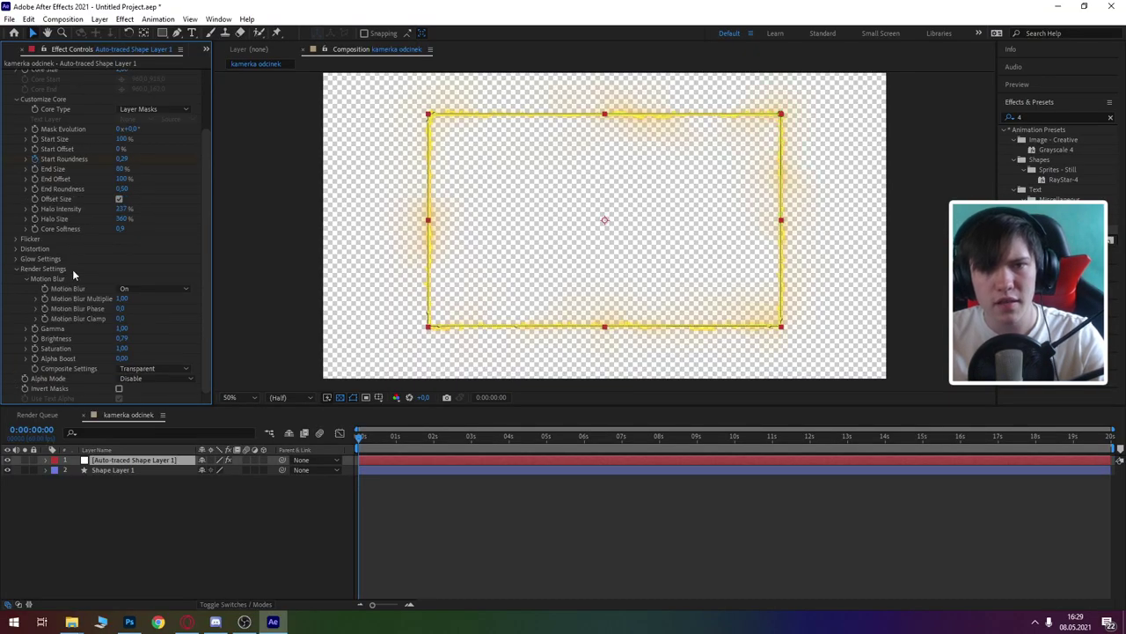
pyautogui.click(165, 513)
# Apply Hue/Saturation to the frame layer with Colorize on and Colorize Saturation 91
pyautogui.click(1035, 116)
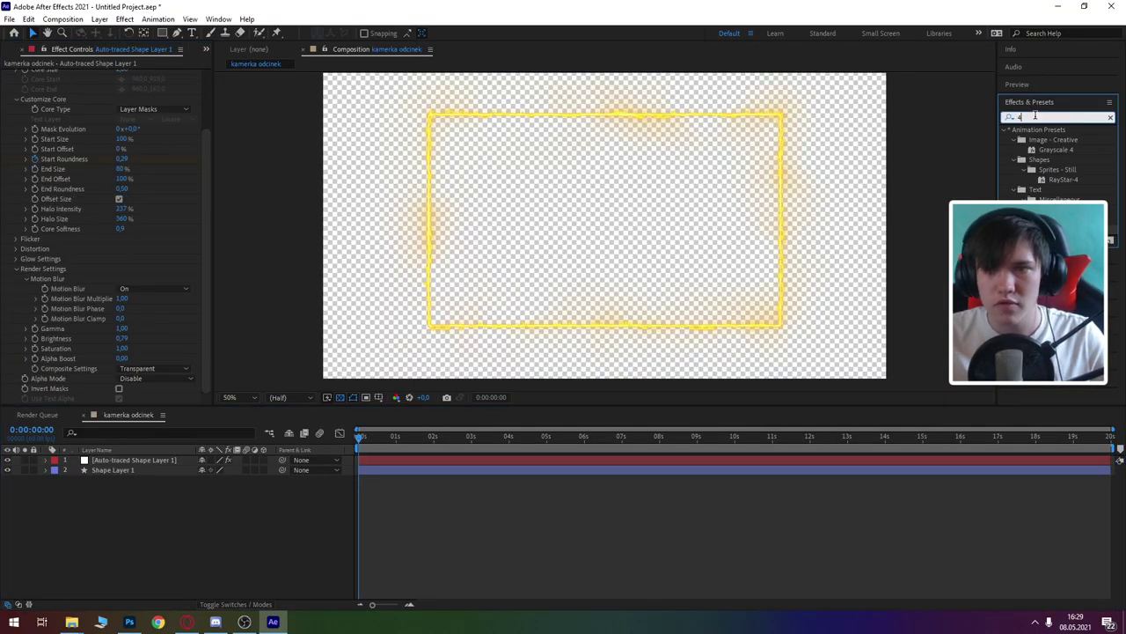
pyautogui.write('hue')
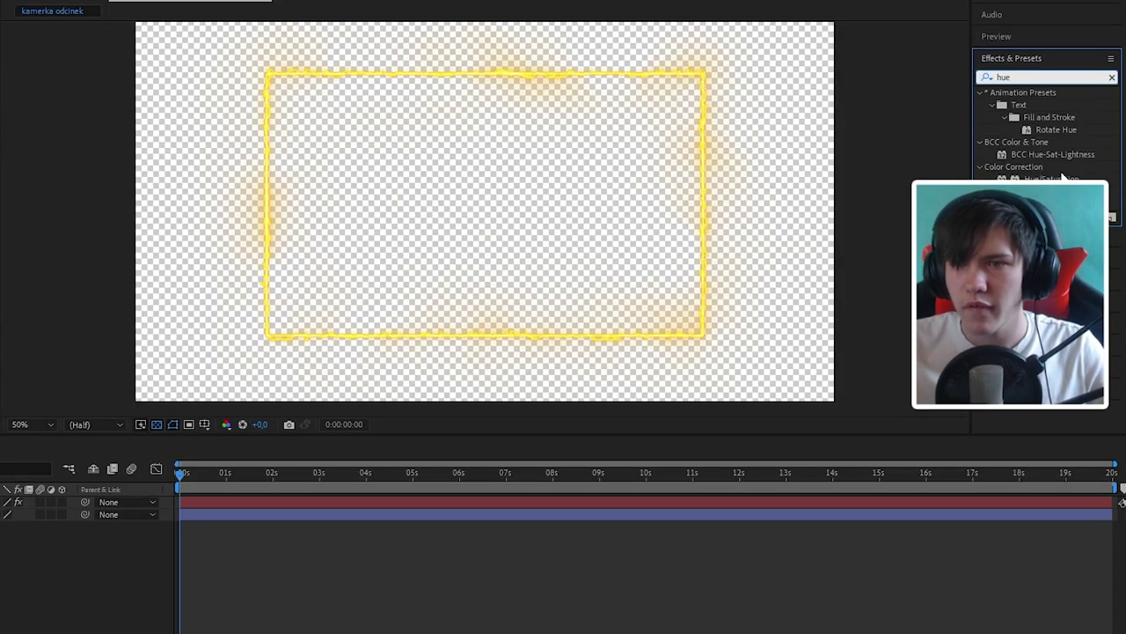
pyautogui.click(124, 460)
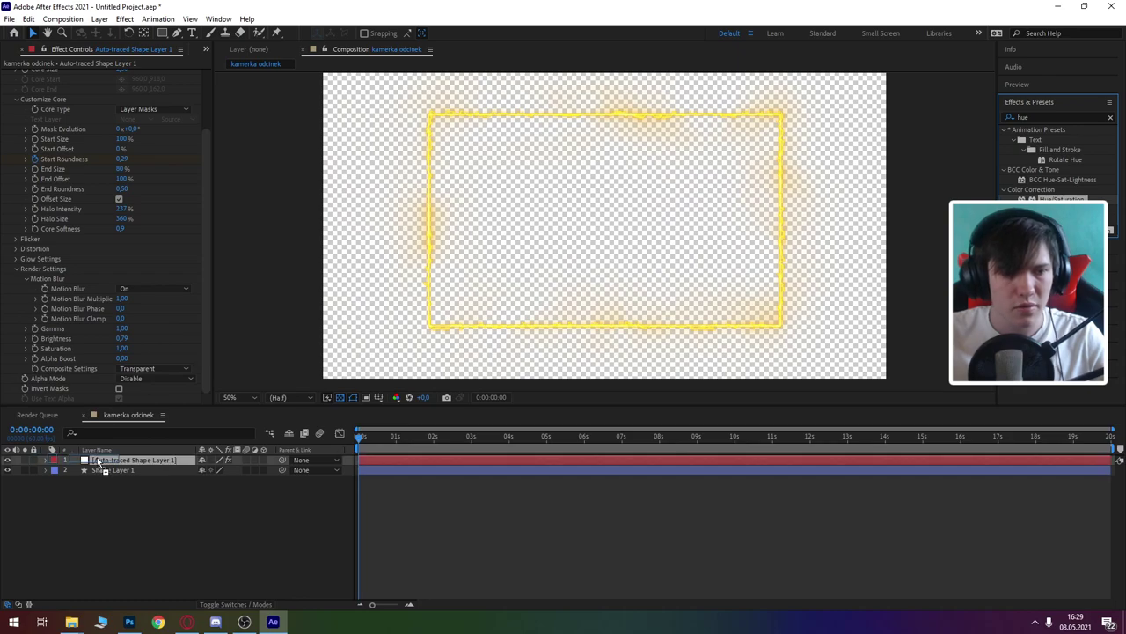
pyautogui.moveTo(103, 461); pyautogui.dragTo(105, 460)
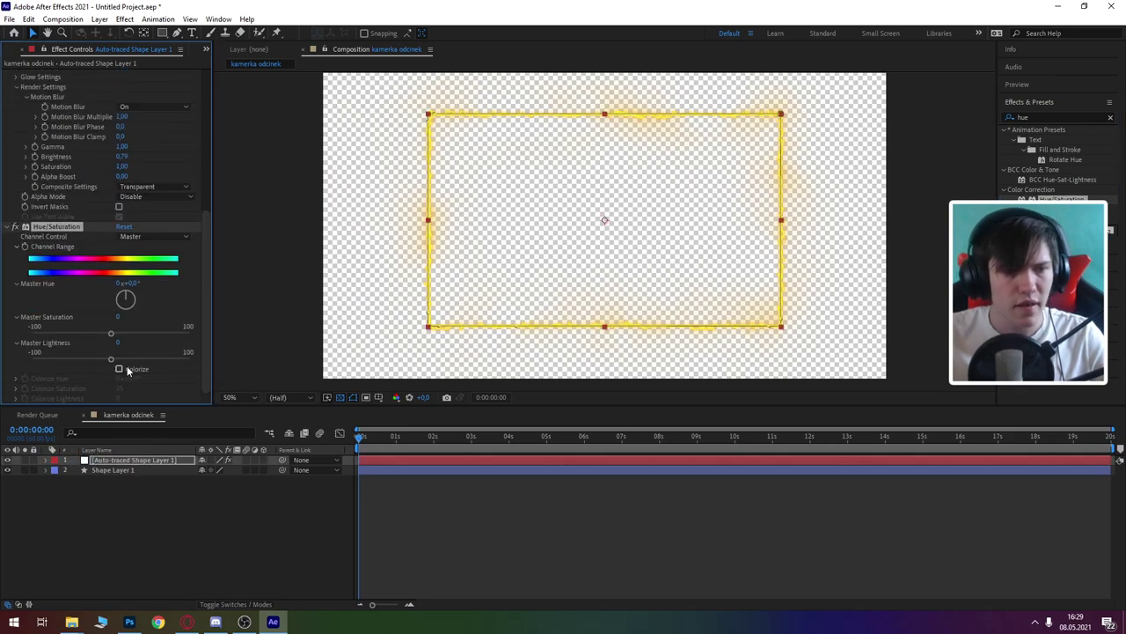
pyautogui.click(127, 370)
pyautogui.moveTo(156, 387); pyautogui.dragTo(160, 387)
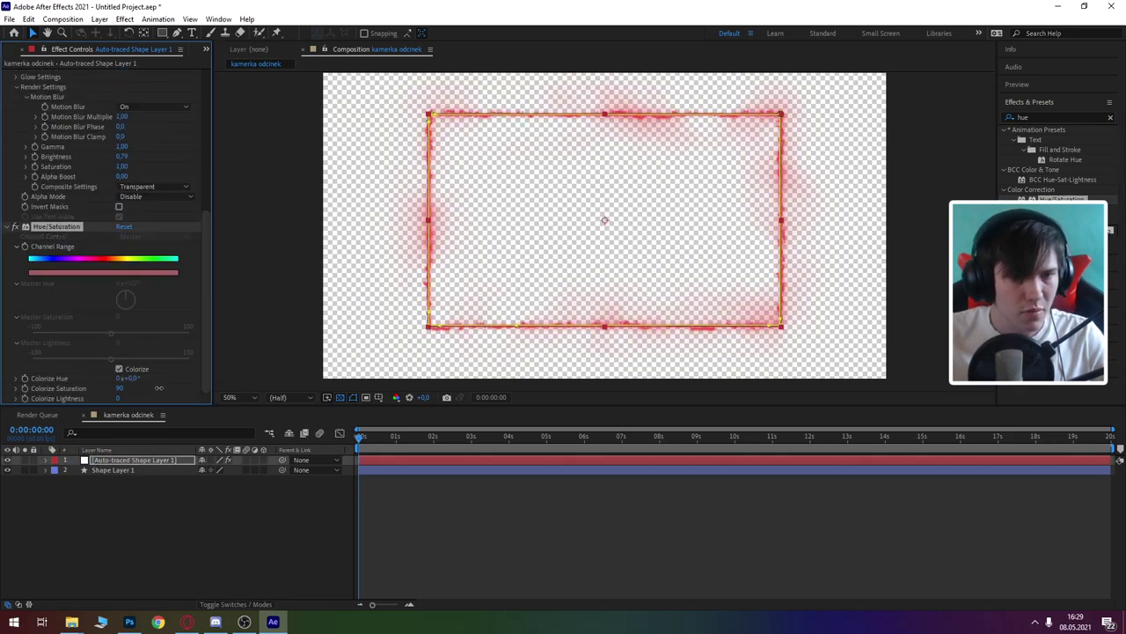
pyautogui.click(185, 498)
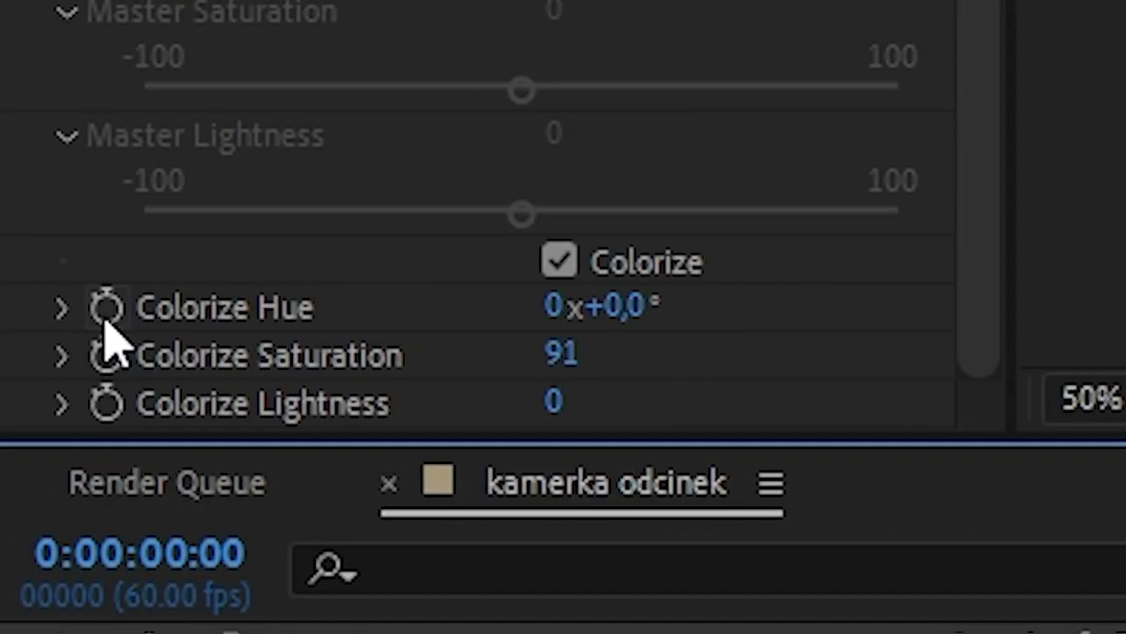
# Give Colorize Hue the expression time*76 and preview the colour cycling
pyautogui.keyDown('alt'); pyautogui.click(107, 308); pyautogui.keyUp('alt')
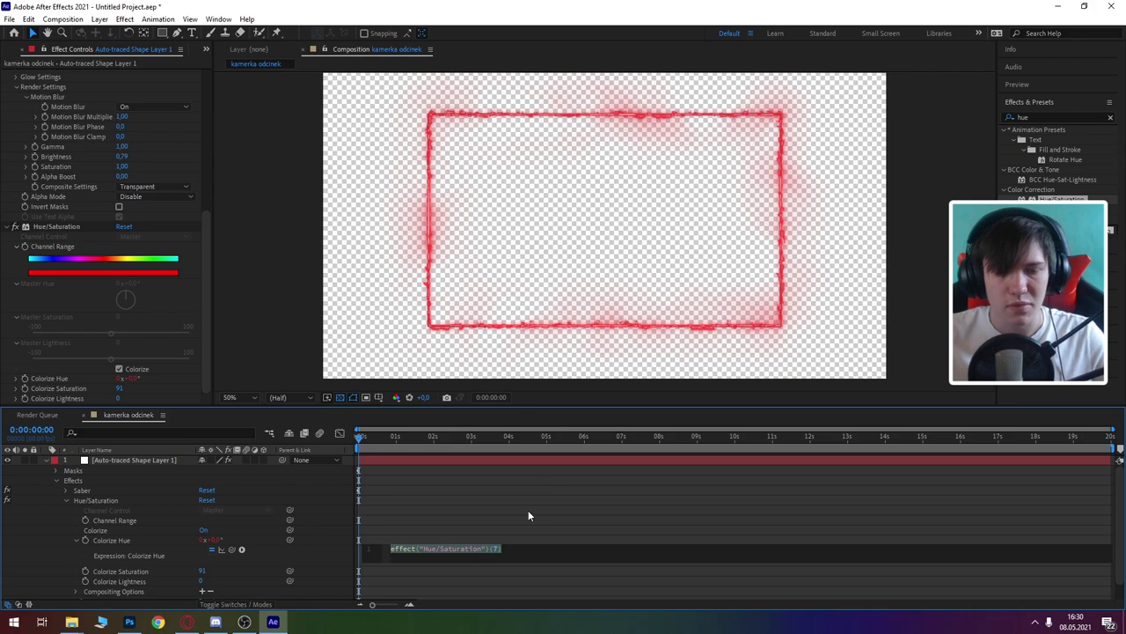
pyautogui.write('time')
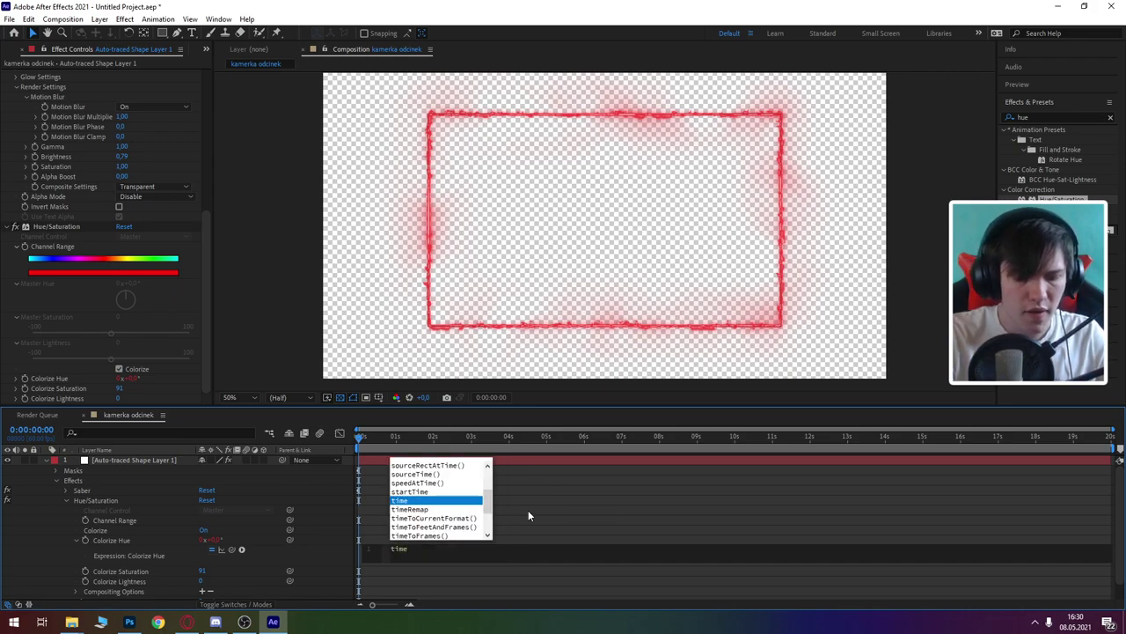
pyautogui.write('*76')
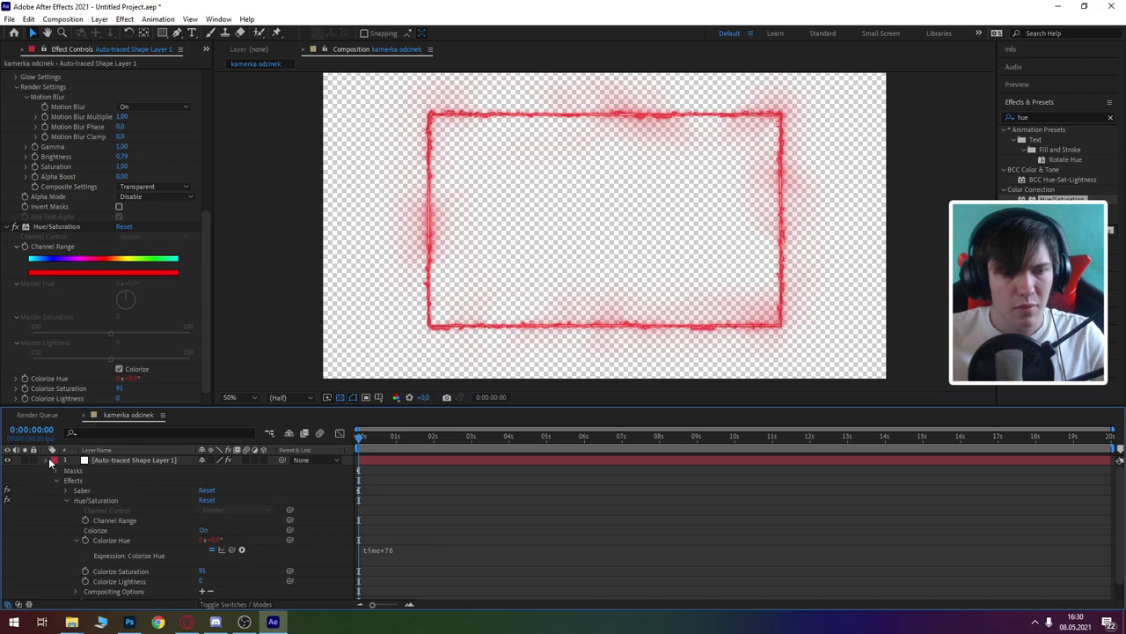
pyautogui.click(49, 460)
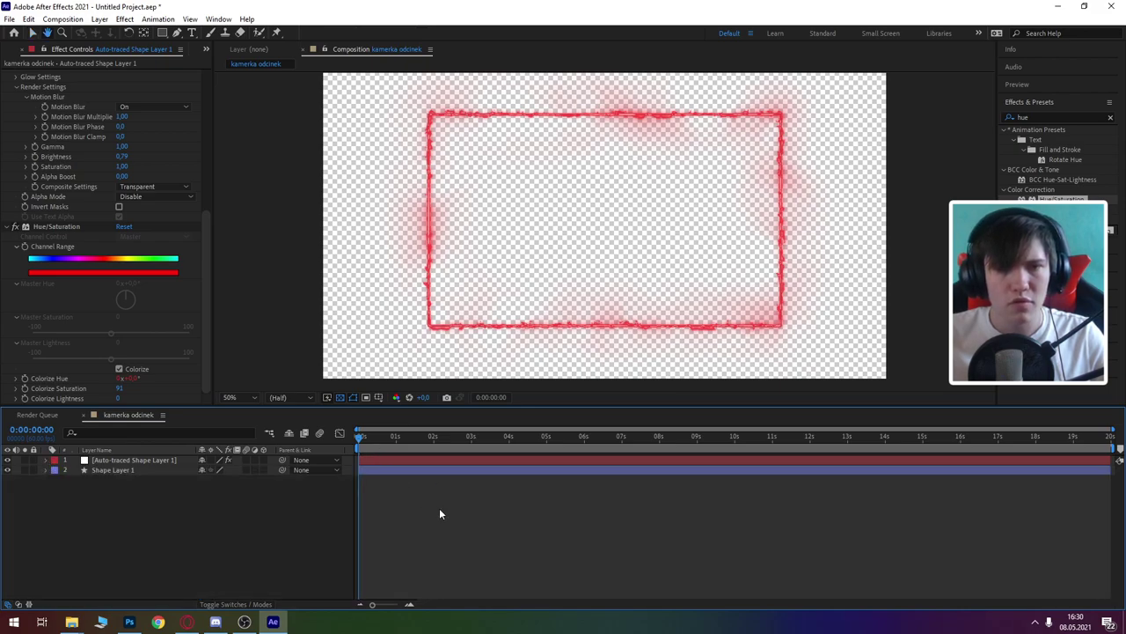
pyautogui.press('space')
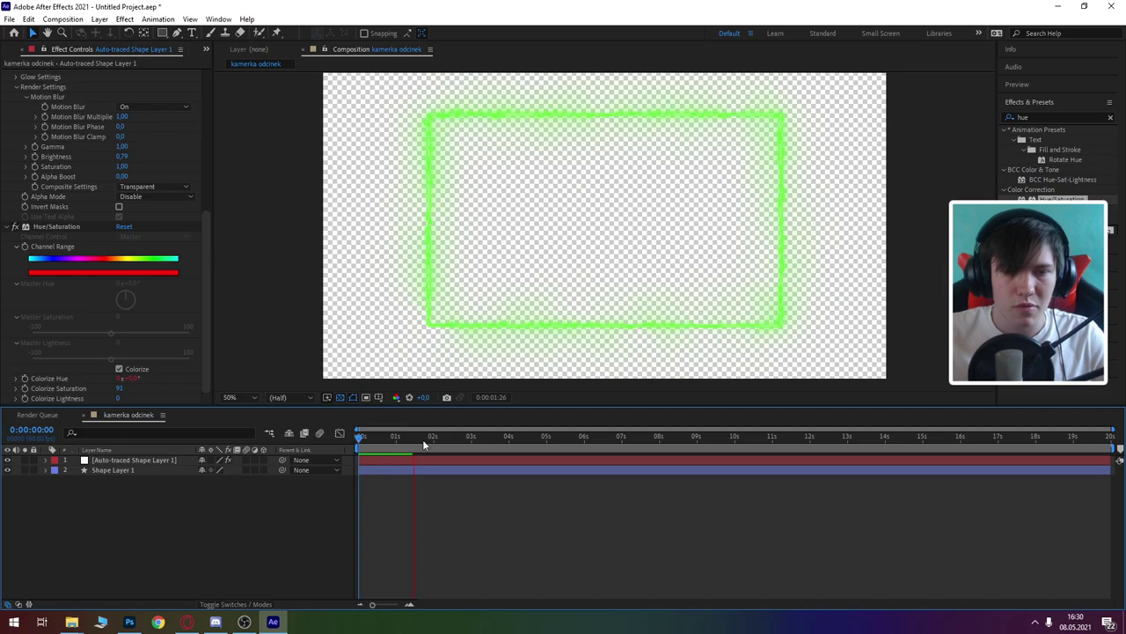
pyautogui.moveTo(423, 439)
pyautogui.mouseDown()
pyautogui.moveTo(514, 438)
pyautogui.moveTo(301, 454)
pyautogui.mouseUp()
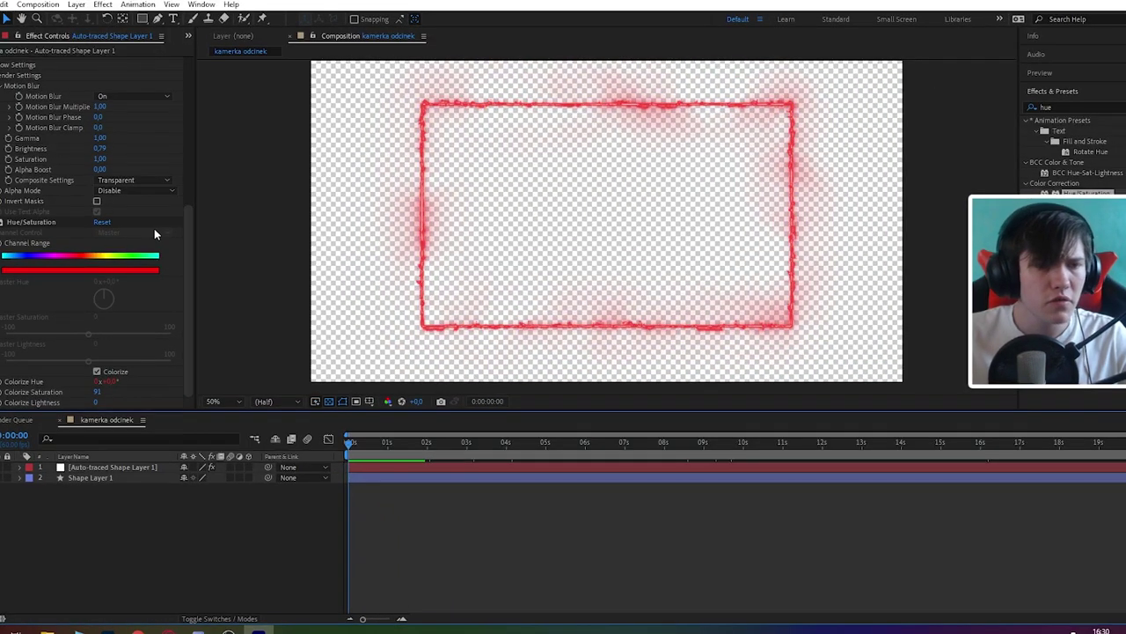
pyautogui.scroll(5, 154, 227)
pyautogui.scroll(10, 156, 233)
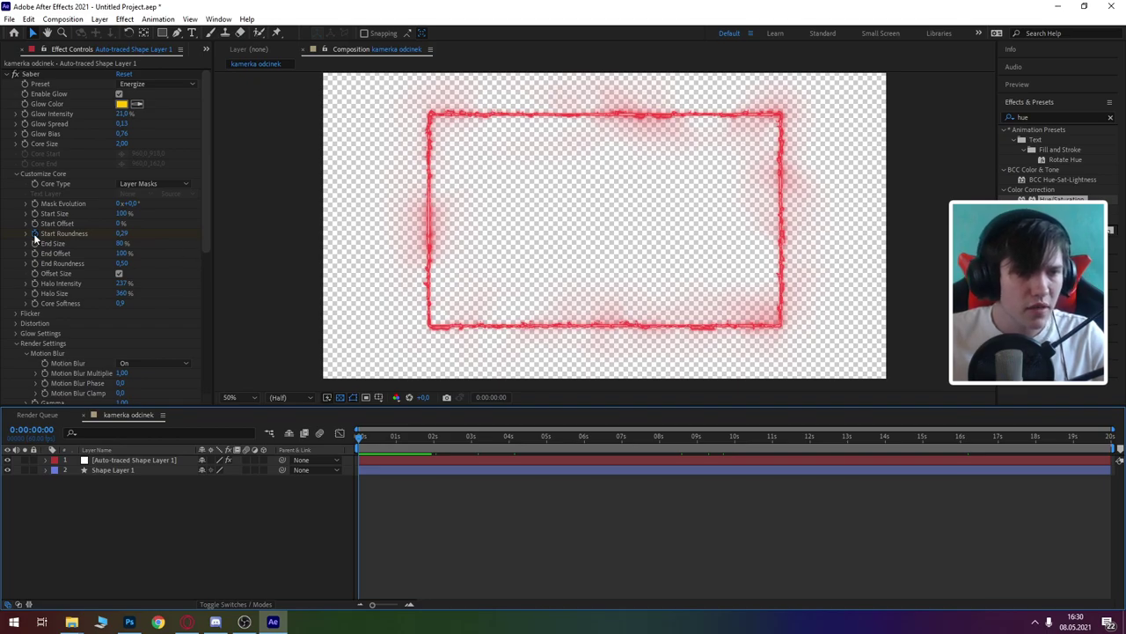
# At 0:00:05:00, set Saber Start Size to 39%, End Size to 59%, End Offset to 0%
pyautogui.click(598, 220)
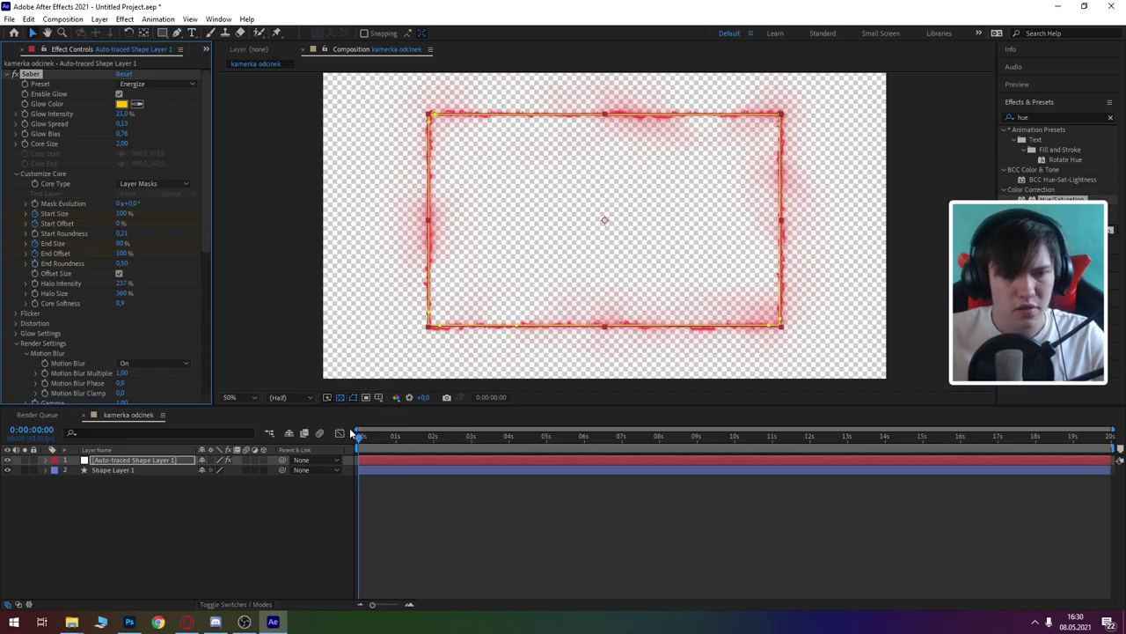
pyautogui.moveTo(380, 436); pyautogui.dragTo(471, 436)
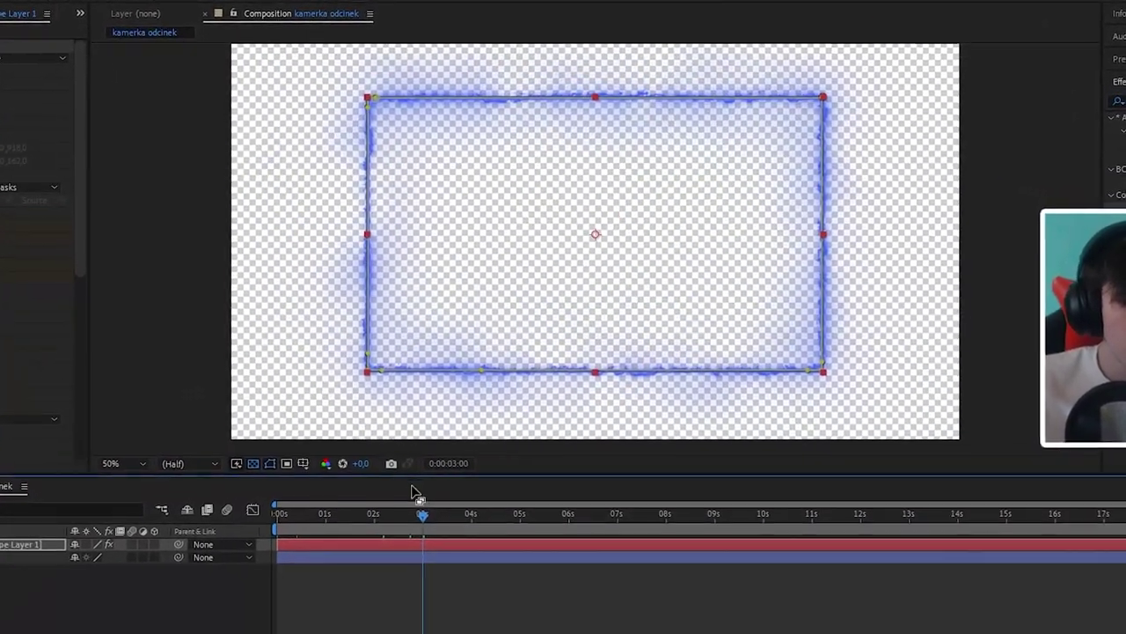
pyautogui.moveTo(460, 454); pyautogui.dragTo(543, 456)
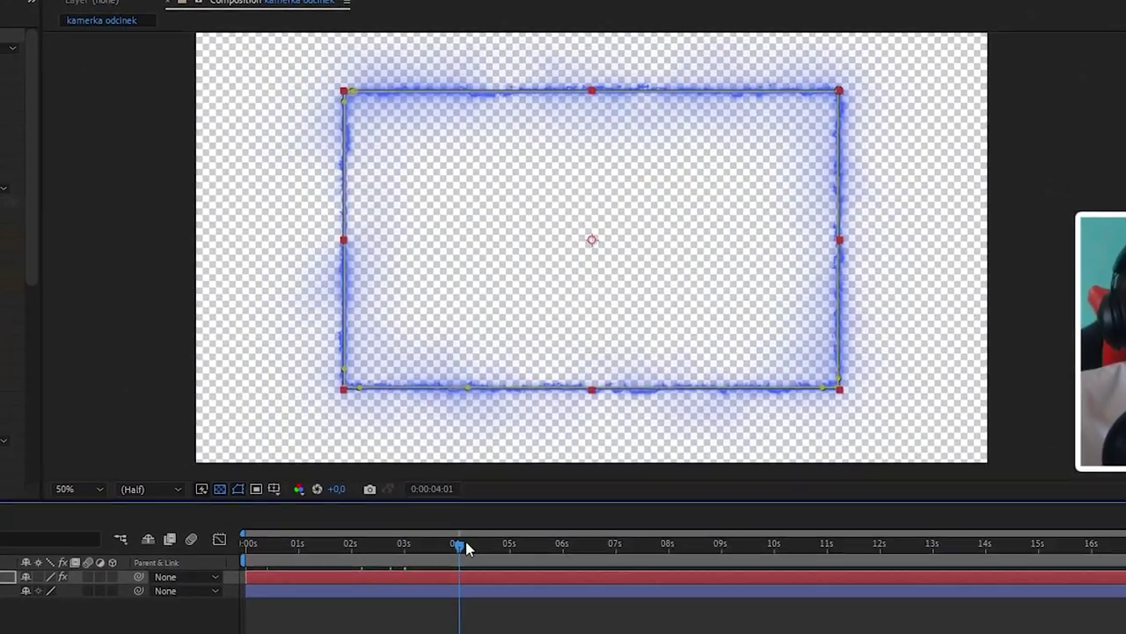
pyautogui.moveTo(504, 574); pyautogui.dragTo(497, 575)
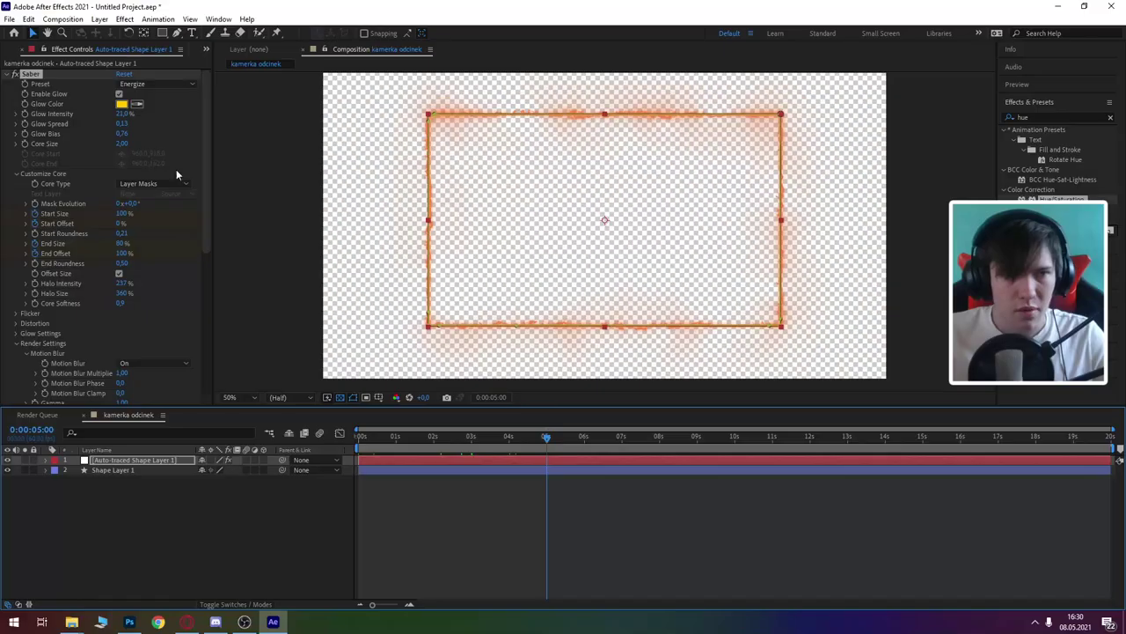
pyautogui.moveTo(123, 214); pyautogui.dragTo(80, 218)
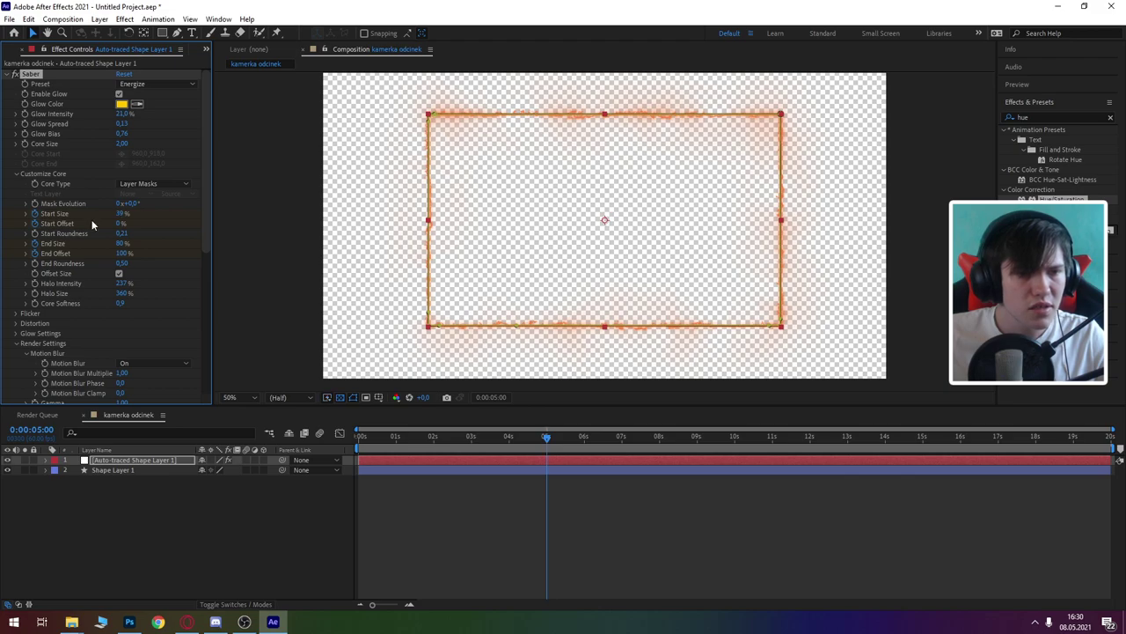
pyautogui.moveTo(123, 243); pyautogui.dragTo(147, 246)
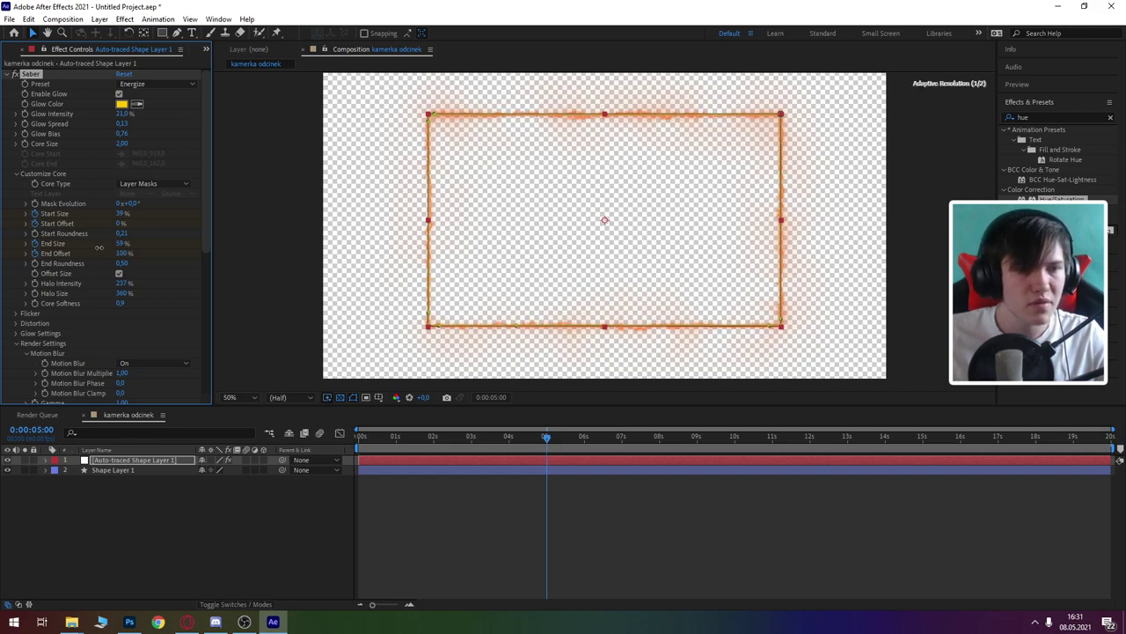
pyautogui.moveTo(120, 253); pyautogui.dragTo(50, 262)
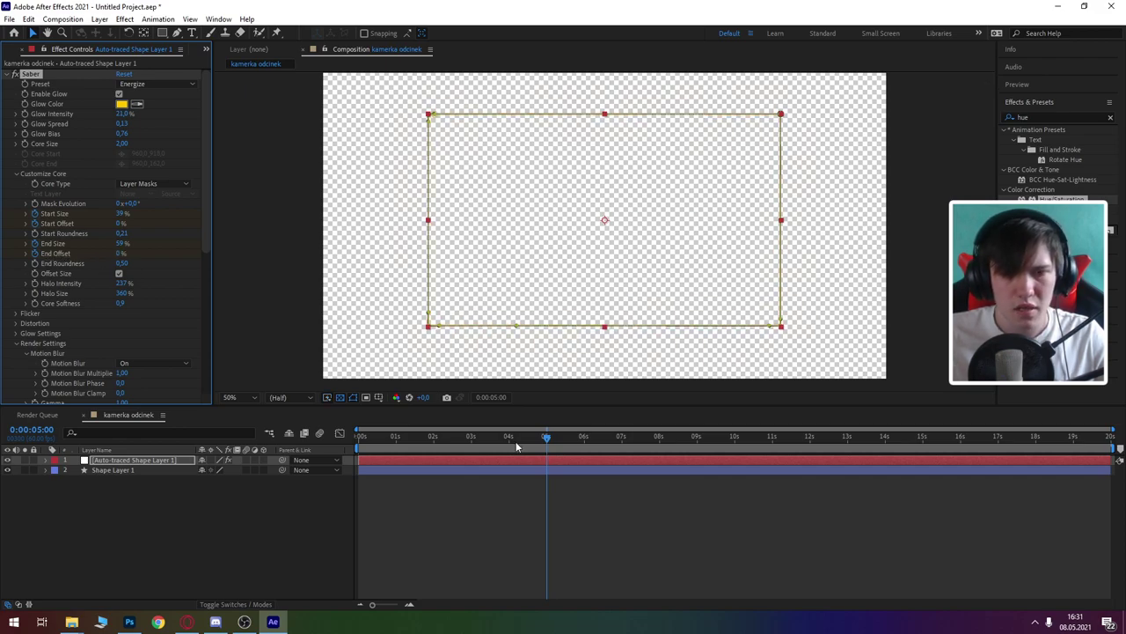
# Near the 10-second mark, set Saber Start Size, End Size and End Offset back to 100%
pyautogui.moveTo(548, 439); pyautogui.dragTo(554, 440)
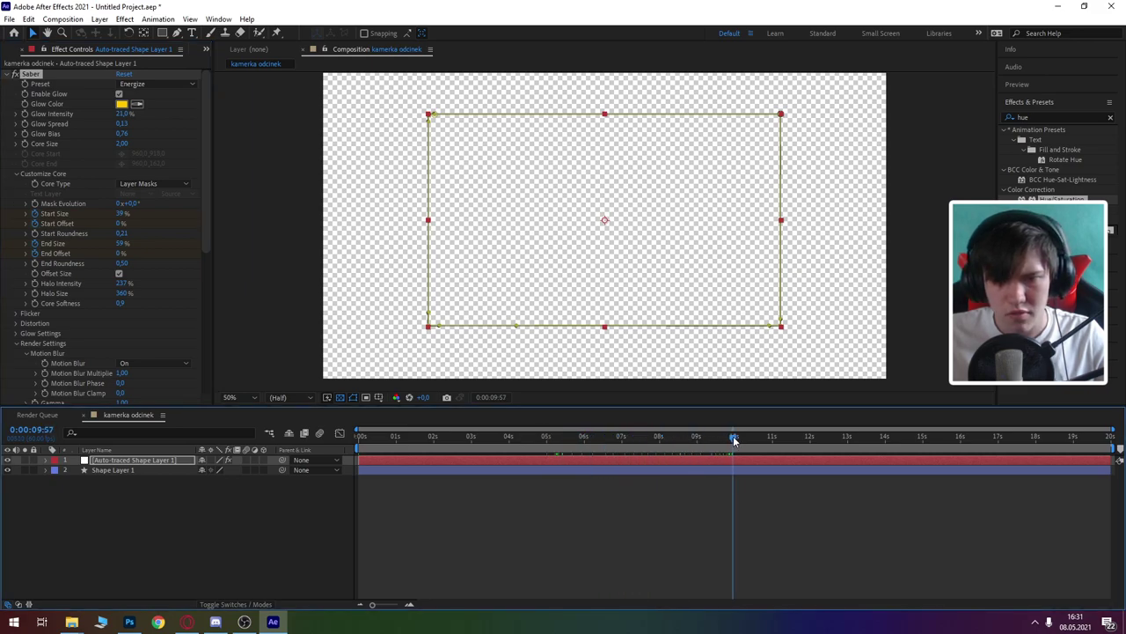
pyautogui.click(48, 463)
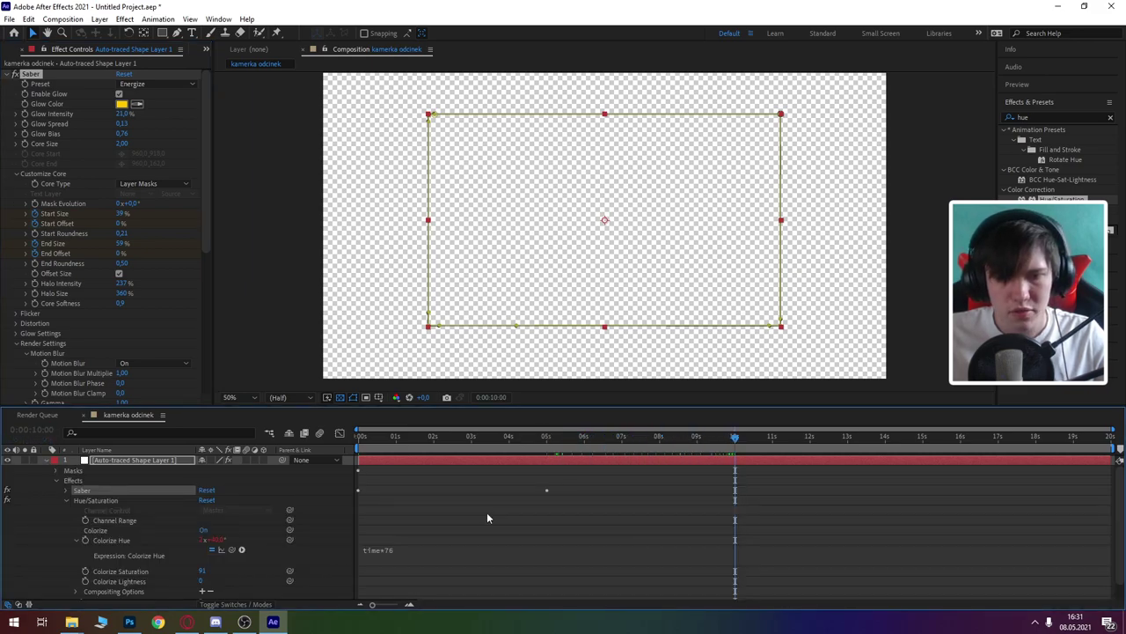
pyautogui.click(56, 481)
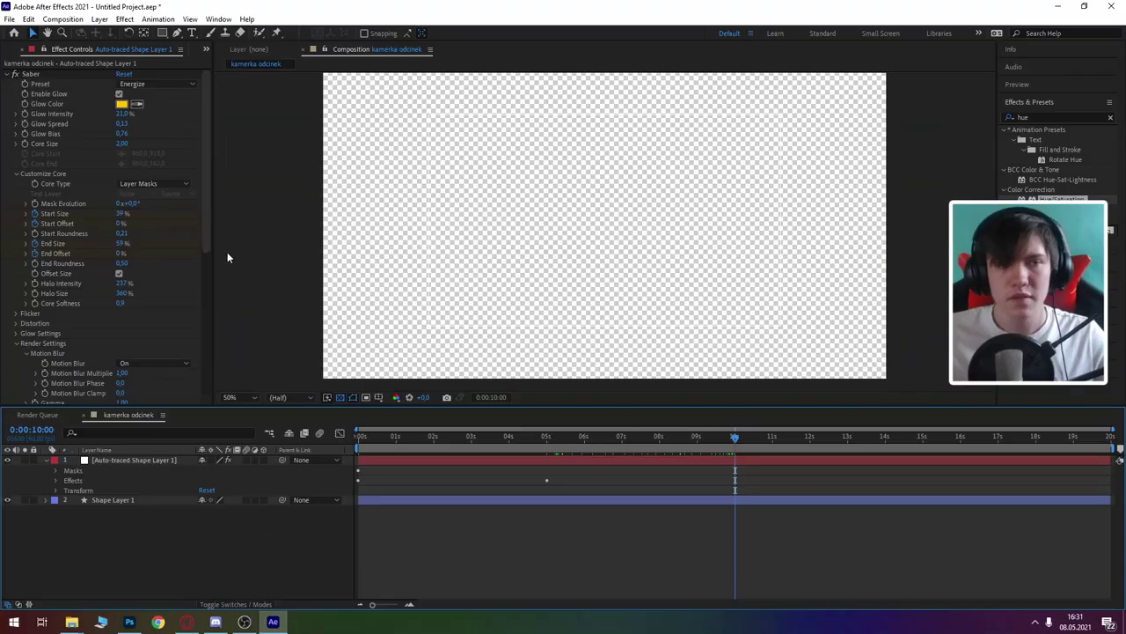
pyautogui.click(125, 215)
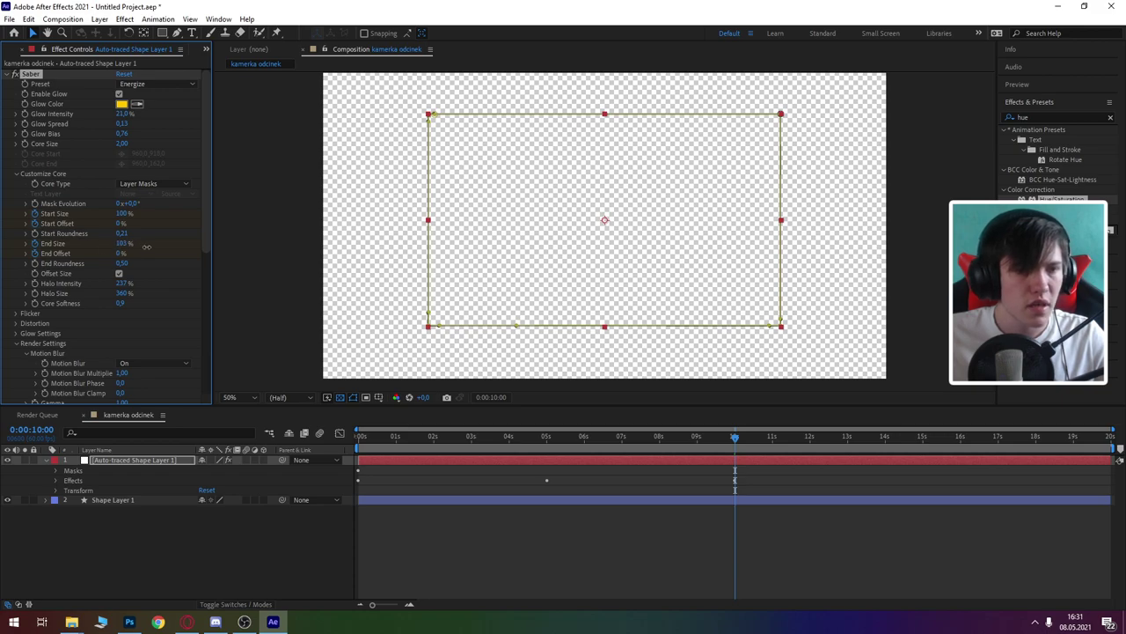
pyautogui.moveTo(134, 253); pyautogui.dragTo(194, 252)
pyautogui.click(637, 521)
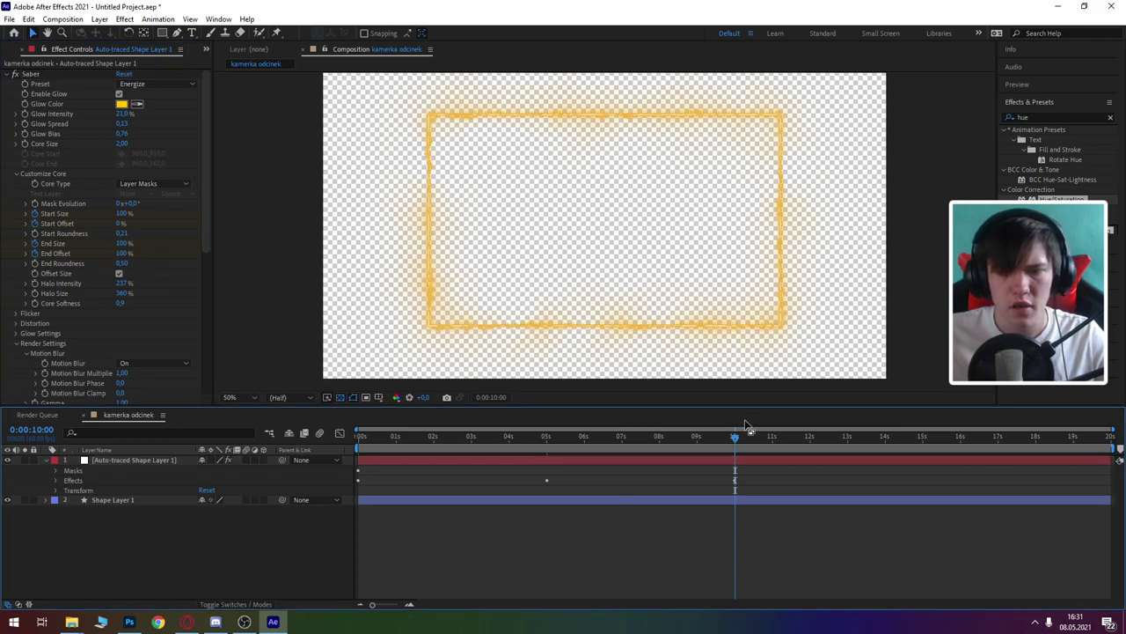
pyautogui.moveTo(735, 436); pyautogui.dragTo(335, 423)
pyautogui.press('space')
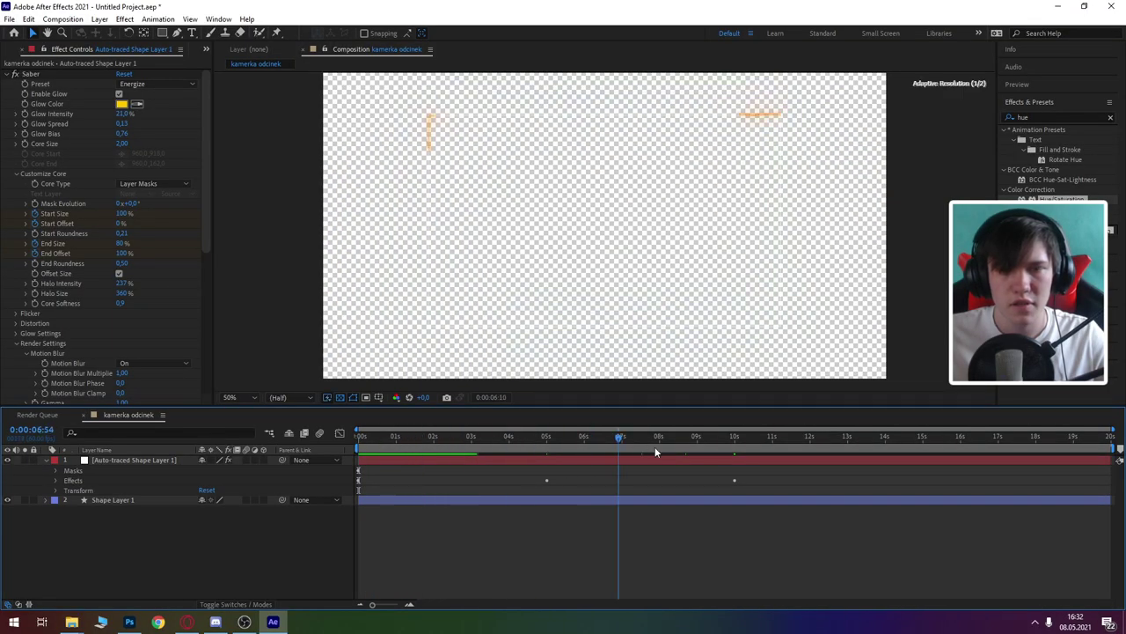
# Move the full-size keyframes to exactly 0:00:10:00 and scrub through the shrinking and growing glow
pyautogui.moveTo(711, 435); pyautogui.dragTo(735, 437)
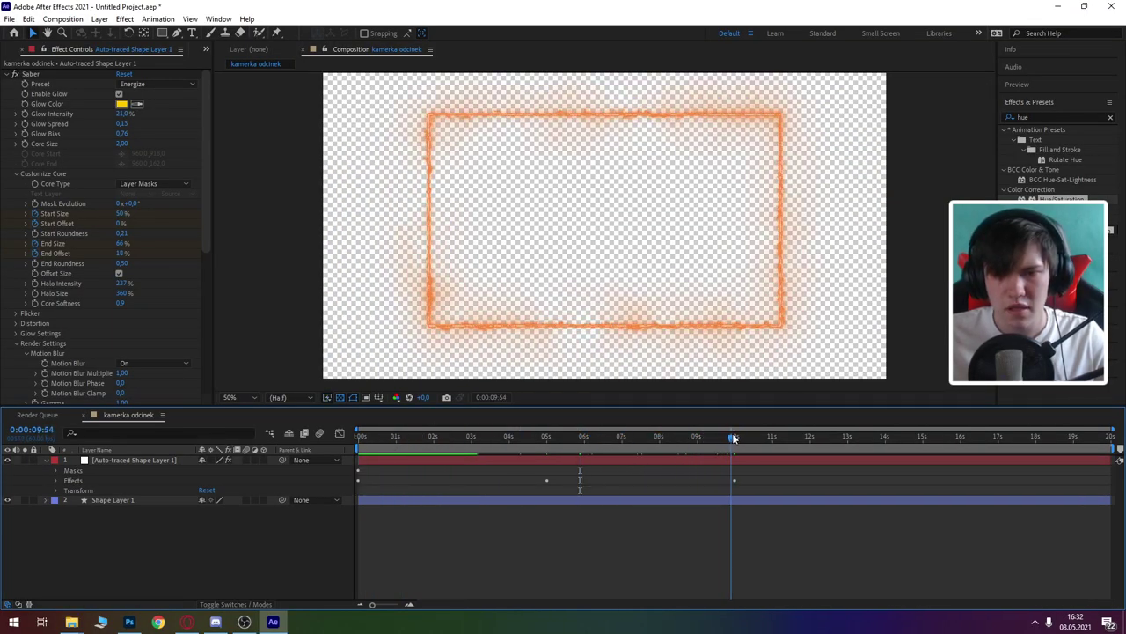
pyautogui.hotkey('ctrl', 'x')
pyautogui.hotkey('ctrl', 'v')
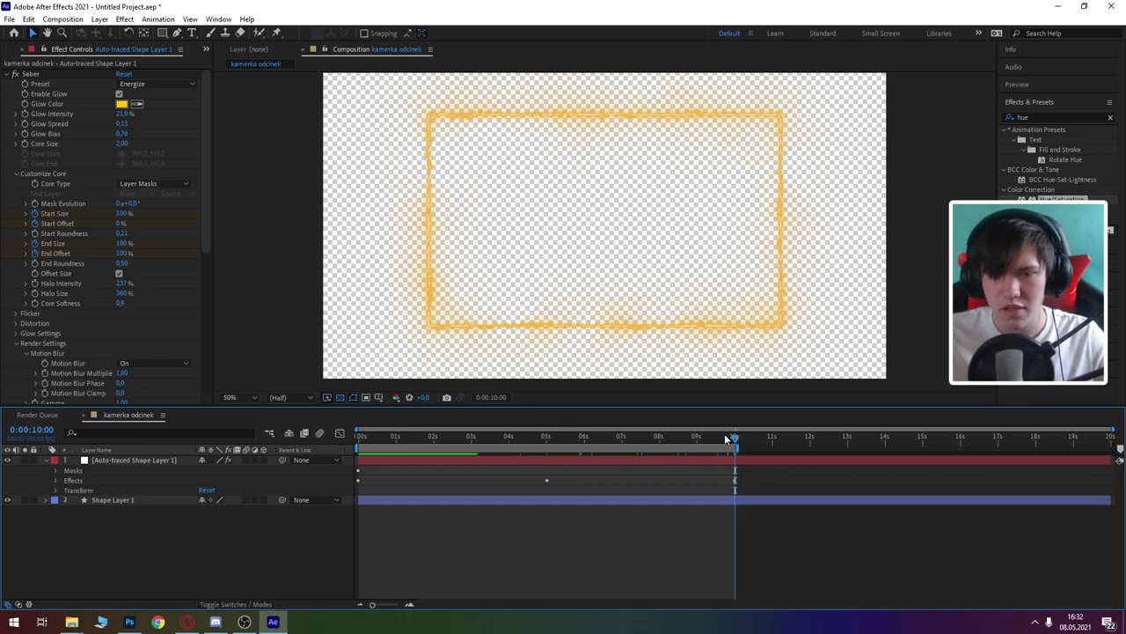
pyautogui.moveTo(692, 438); pyautogui.dragTo(477, 437)
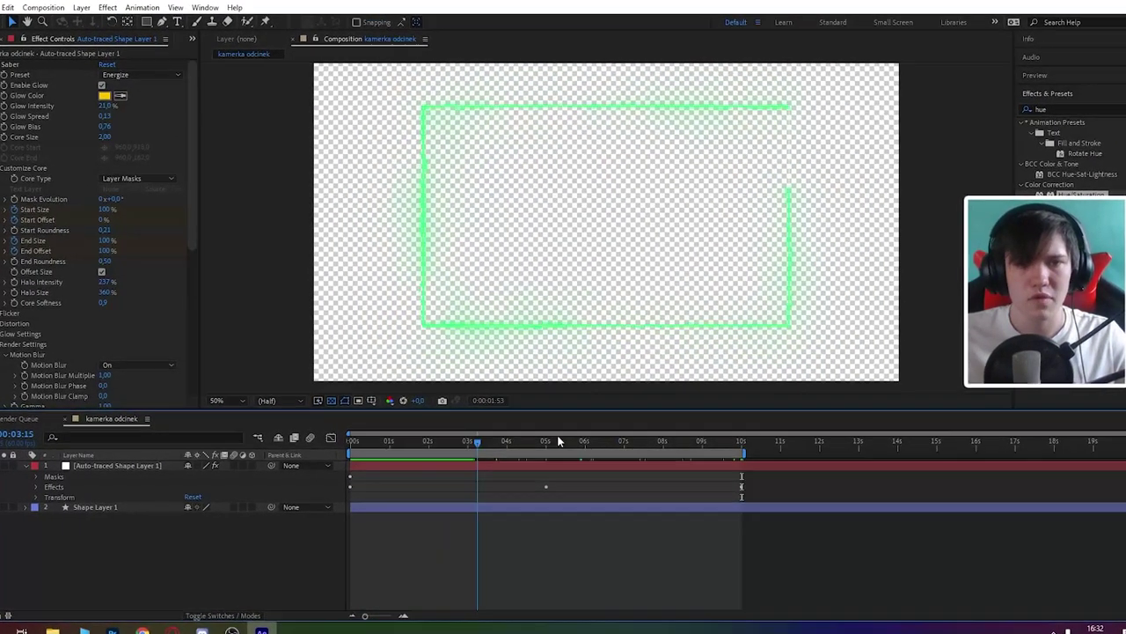
pyautogui.moveTo(557, 440); pyautogui.dragTo(633, 445)
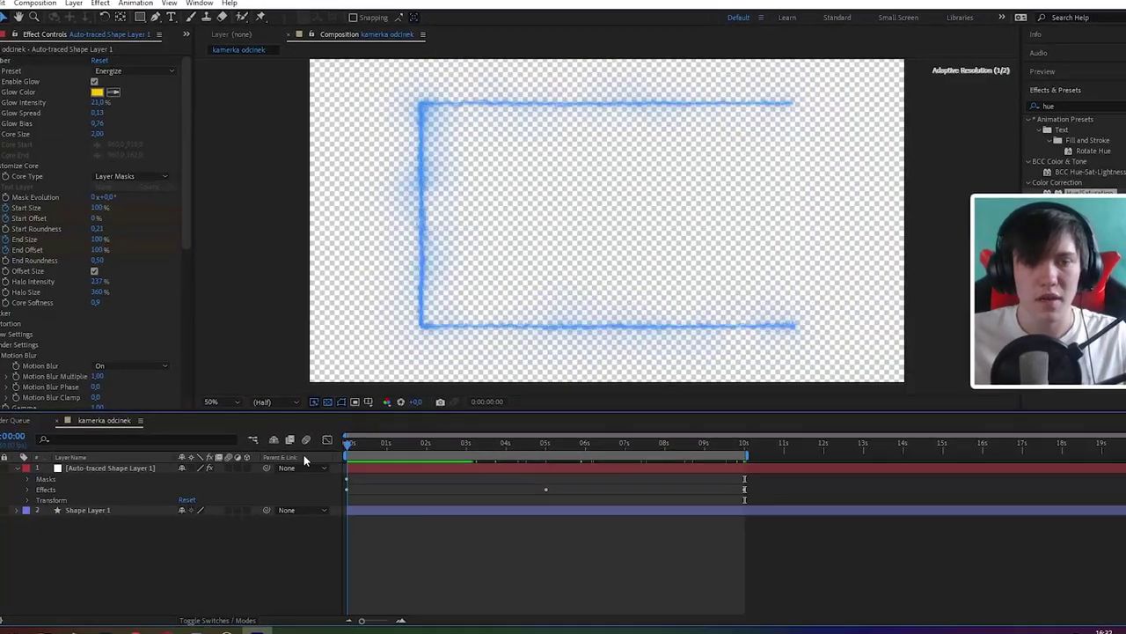
pyautogui.moveTo(591, 475); pyautogui.dragTo(331, 456)
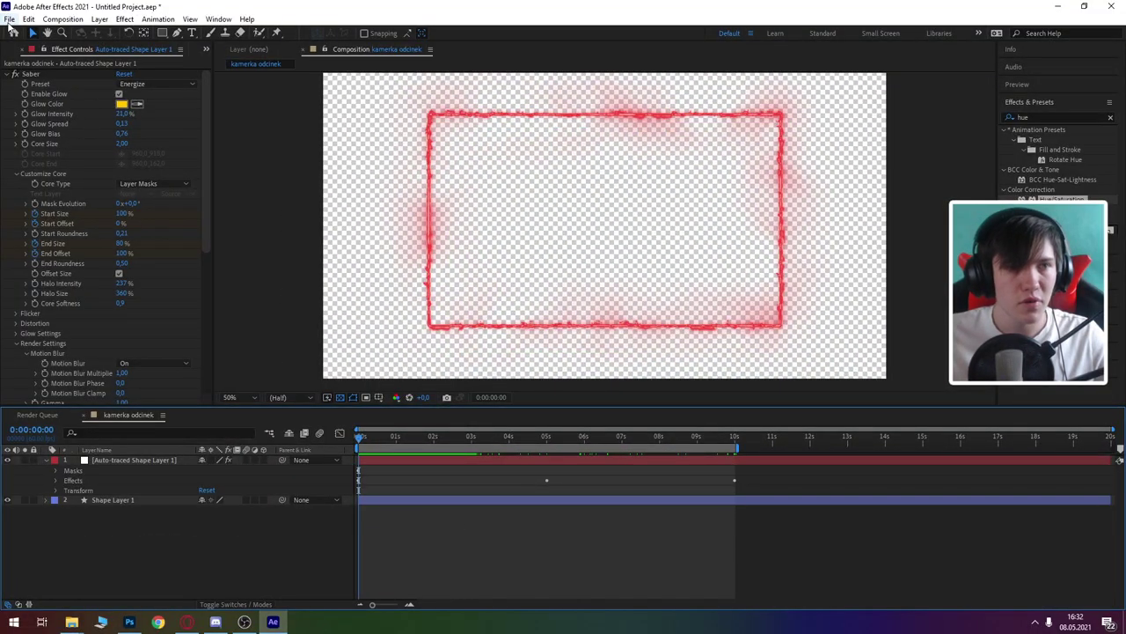
# Add the composition to the Render Queue with a QuickTime output module using RGB + Alpha channels
pyautogui.click(10, 19)
pyautogui.moveTo(95, 209)
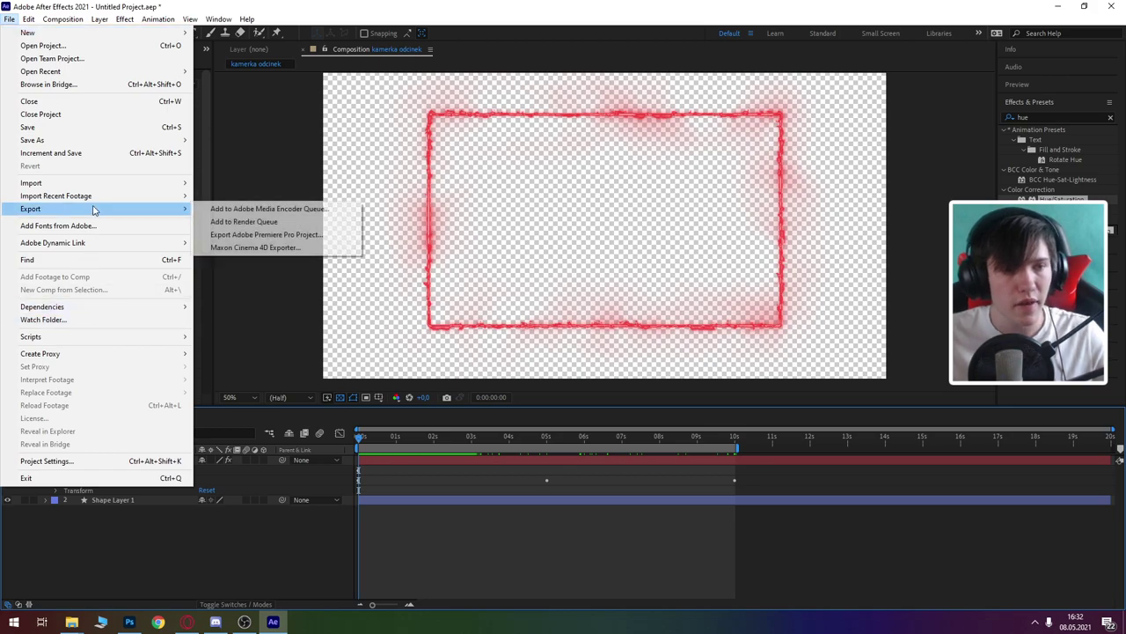
pyautogui.click(273, 223)
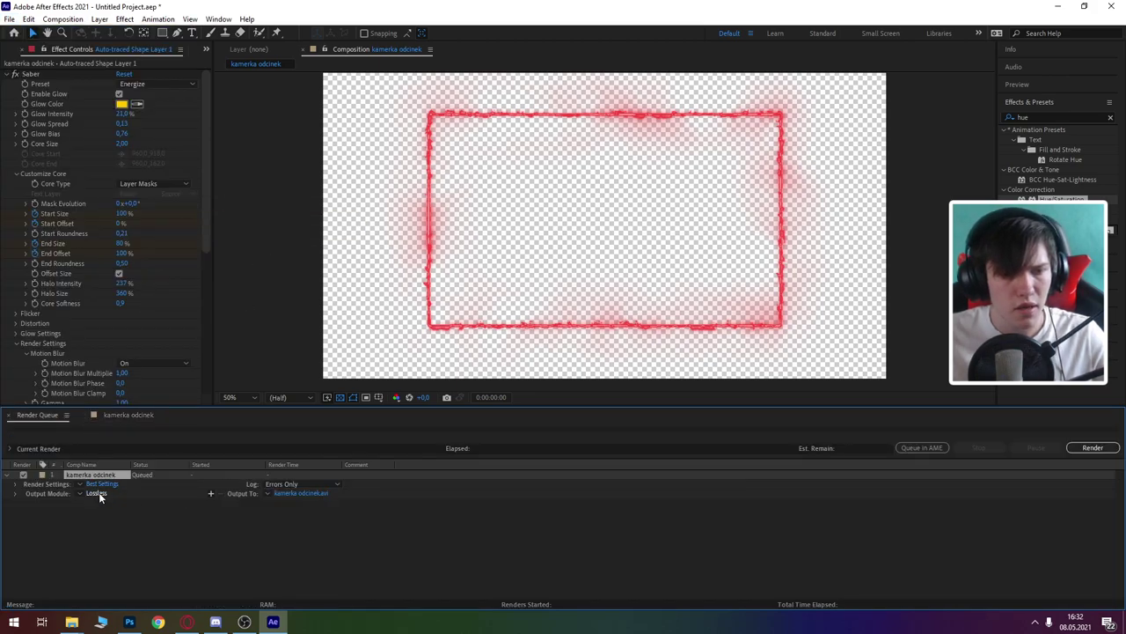
pyautogui.click(98, 491)
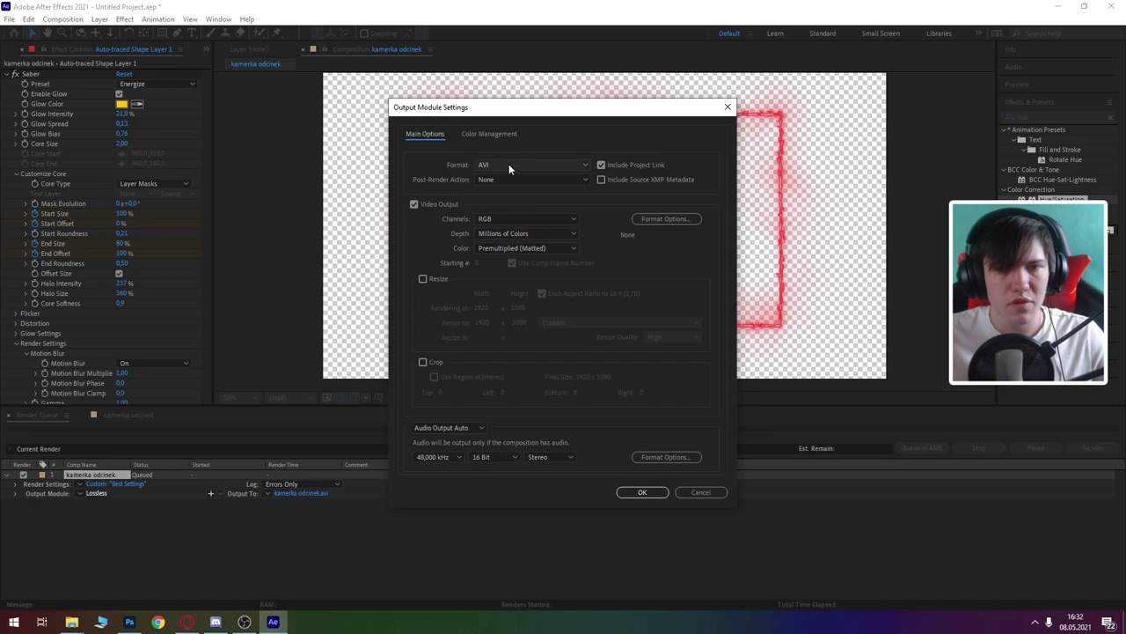
pyautogui.click(509, 164)
pyautogui.click(524, 290)
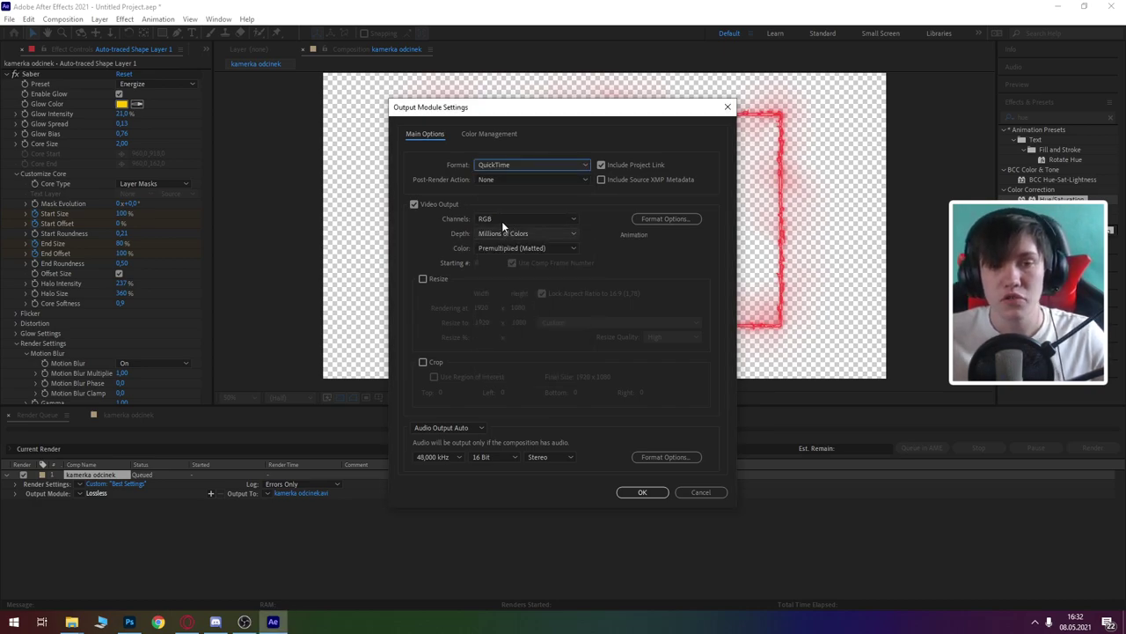
pyautogui.click(502, 221)
pyautogui.click(536, 260)
pyautogui.moveTo(509, 108)
pyautogui.mouseDown()
pyautogui.moveTo(679, 179)
pyautogui.moveTo(506, 126)
pyautogui.moveTo(226, 269)
pyautogui.mouseUp()
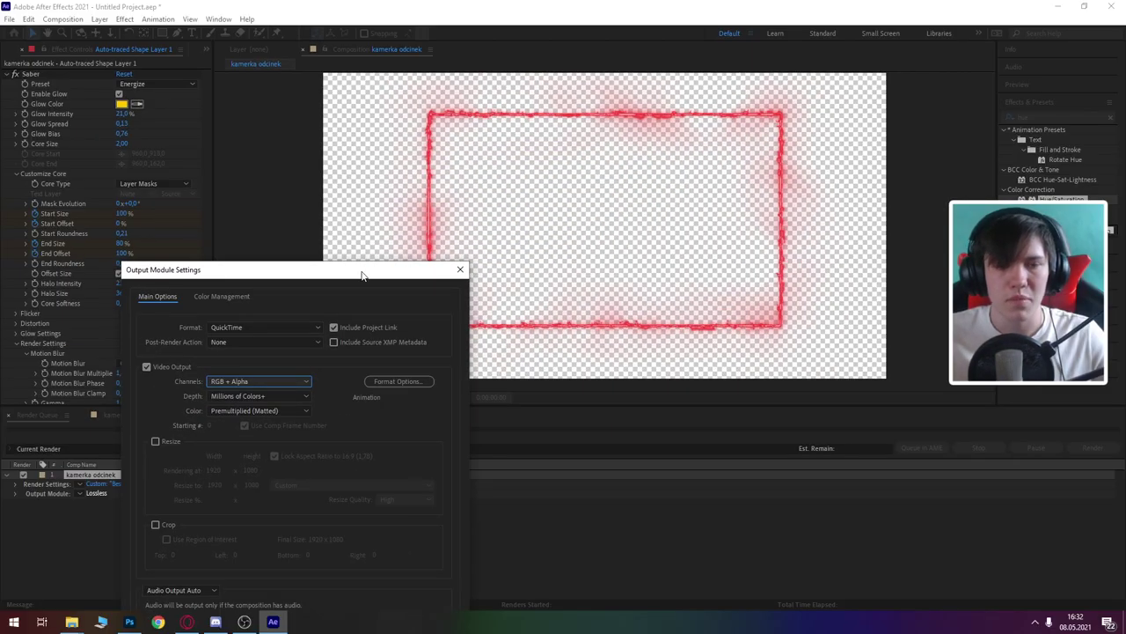
pyautogui.moveTo(360, 276); pyautogui.dragTo(559, 106)
pyautogui.click(573, 483)
# Set the output file to kamerka odcinek.mov, start rendering, and return to the kamerka odcinek timeline
pyautogui.click(314, 493)
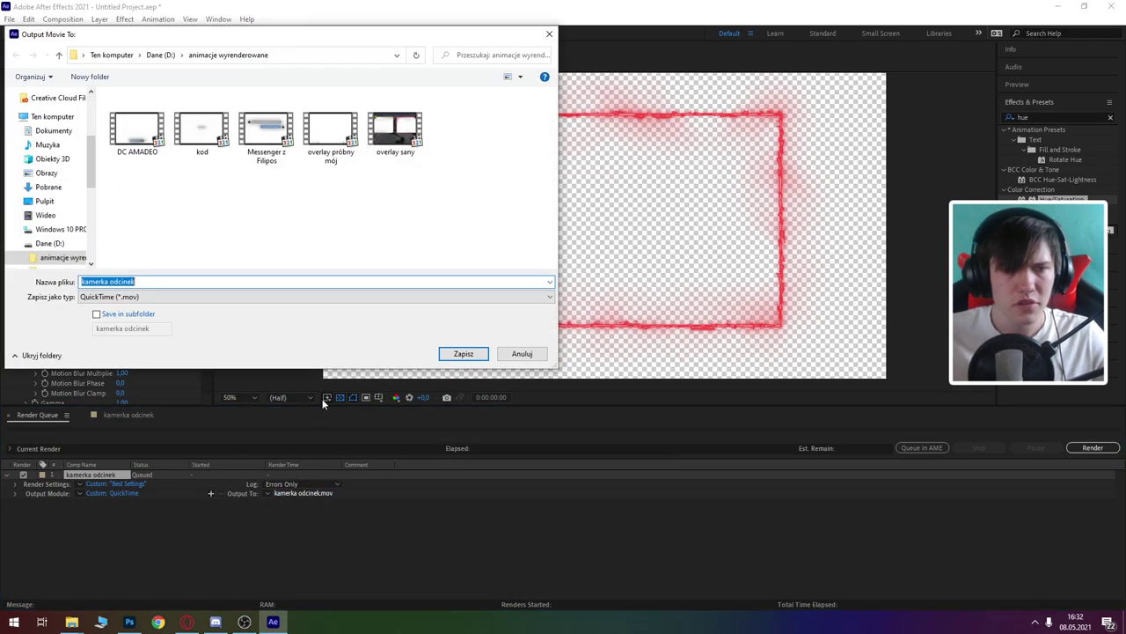
pyautogui.click(458, 353)
pyautogui.click(1092, 447)
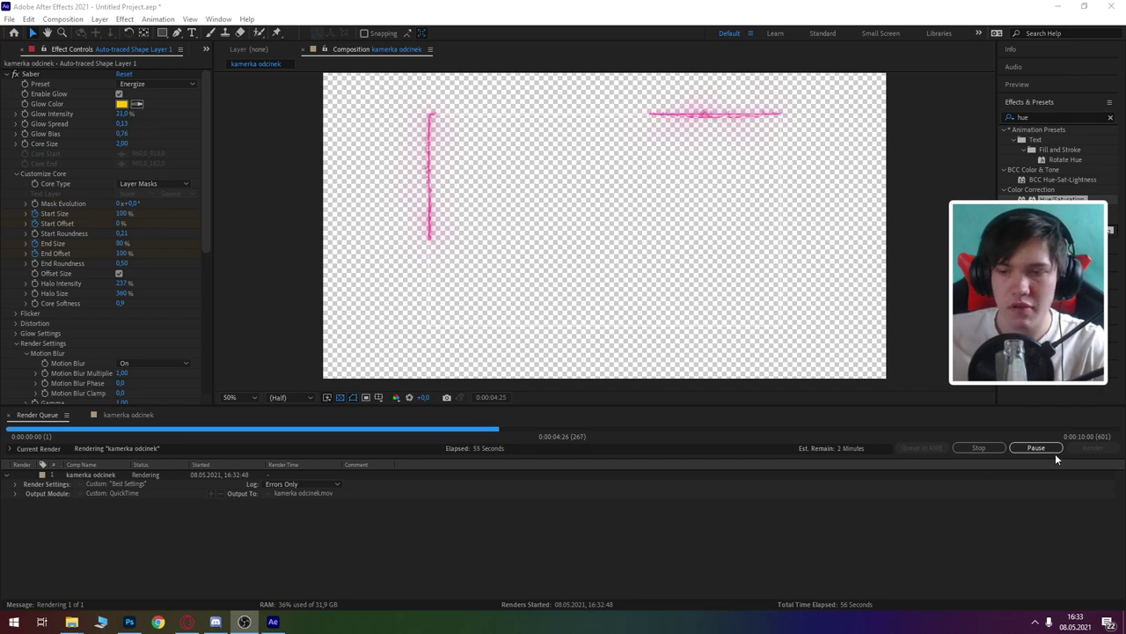
pyautogui.click(1055, 451)
pyautogui.click(116, 418)
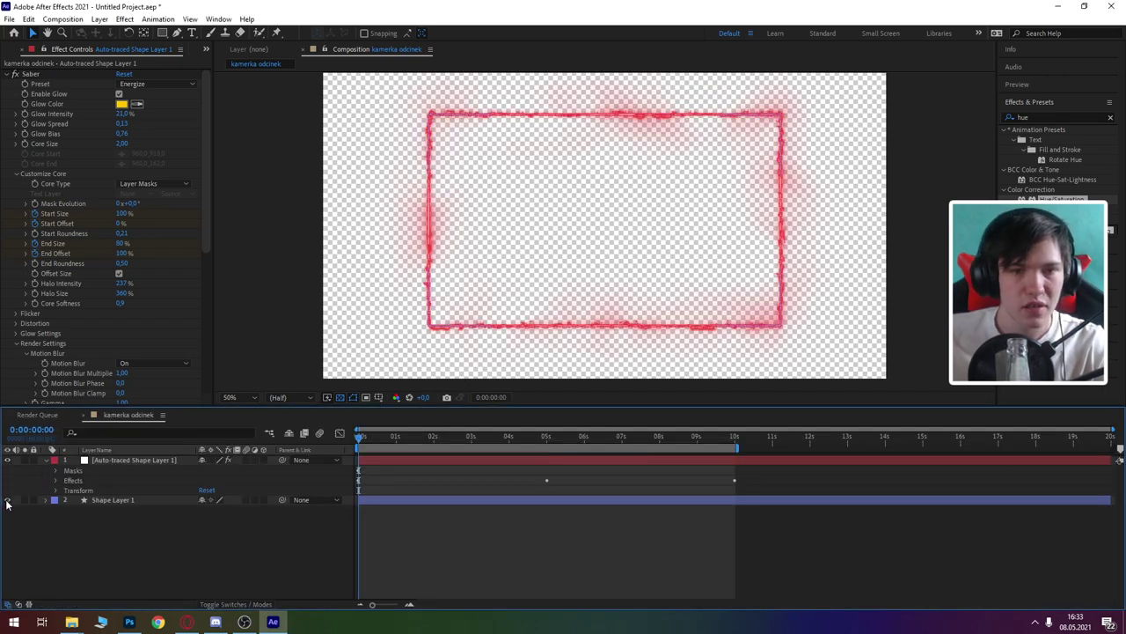
# Preview the glow with the transparency grid off, toggle Shape Layer 1, then quit After Effects without saving
pyautogui.click(327, 396)
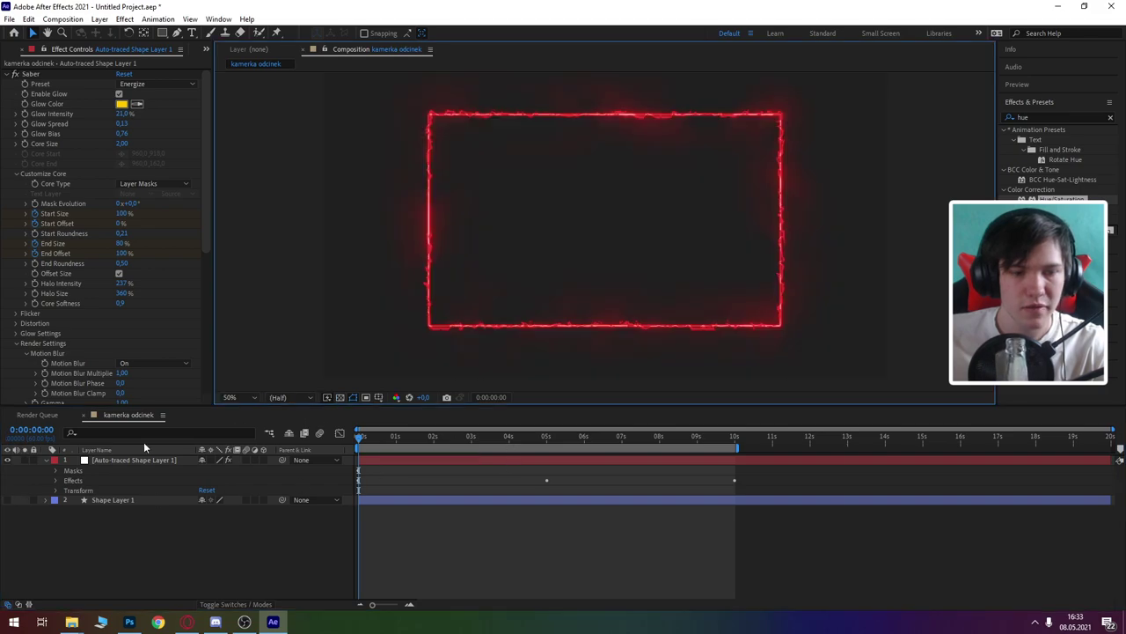
pyautogui.moveTo(471, 437); pyautogui.dragTo(544, 437)
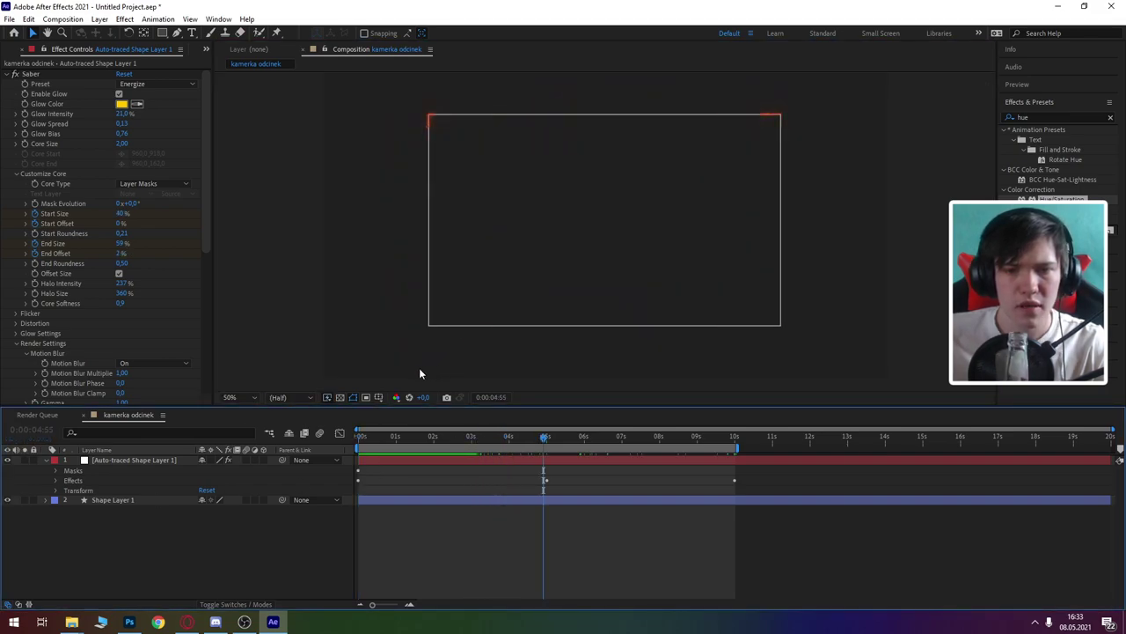
pyautogui.click(8, 499)
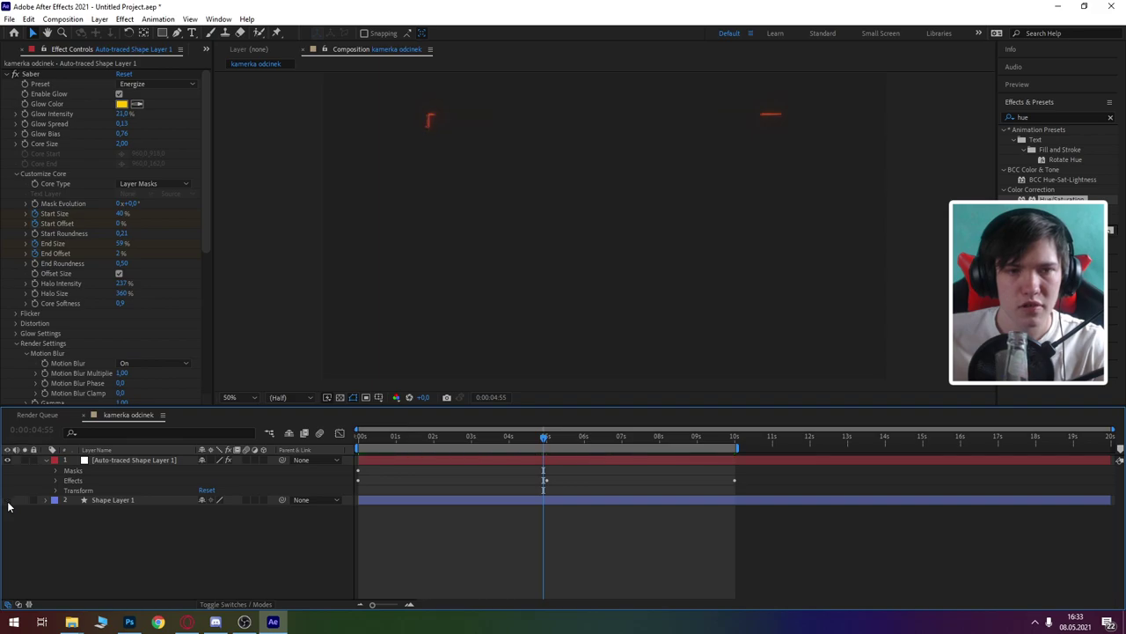
pyautogui.click(8, 500)
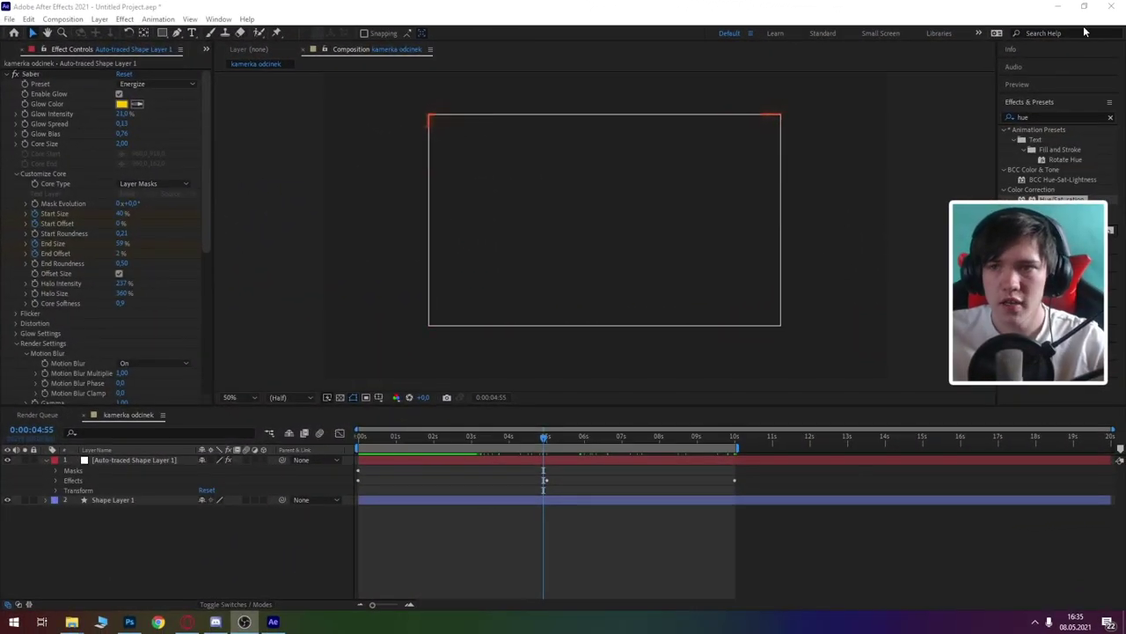
pyautogui.hotkey('ctrl', 'q')
pyautogui.click(580, 324)
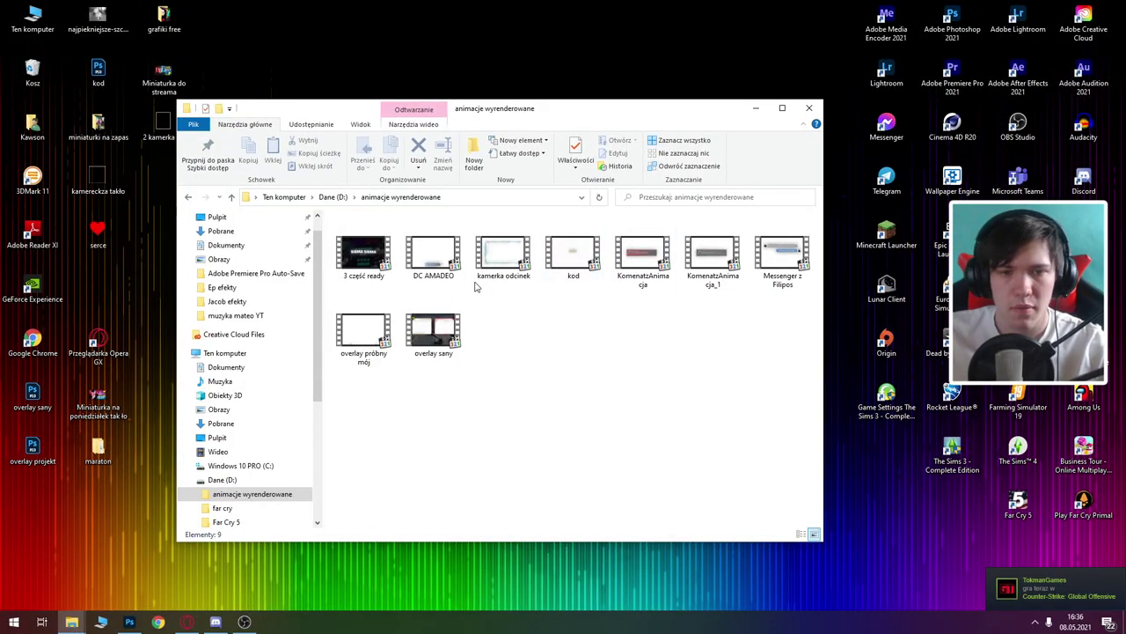
# Play kamerka odcinek from the animacje wyrenderowane folder to check the glowing frame, then close the player
pyautogui.doubleClick(500, 252)
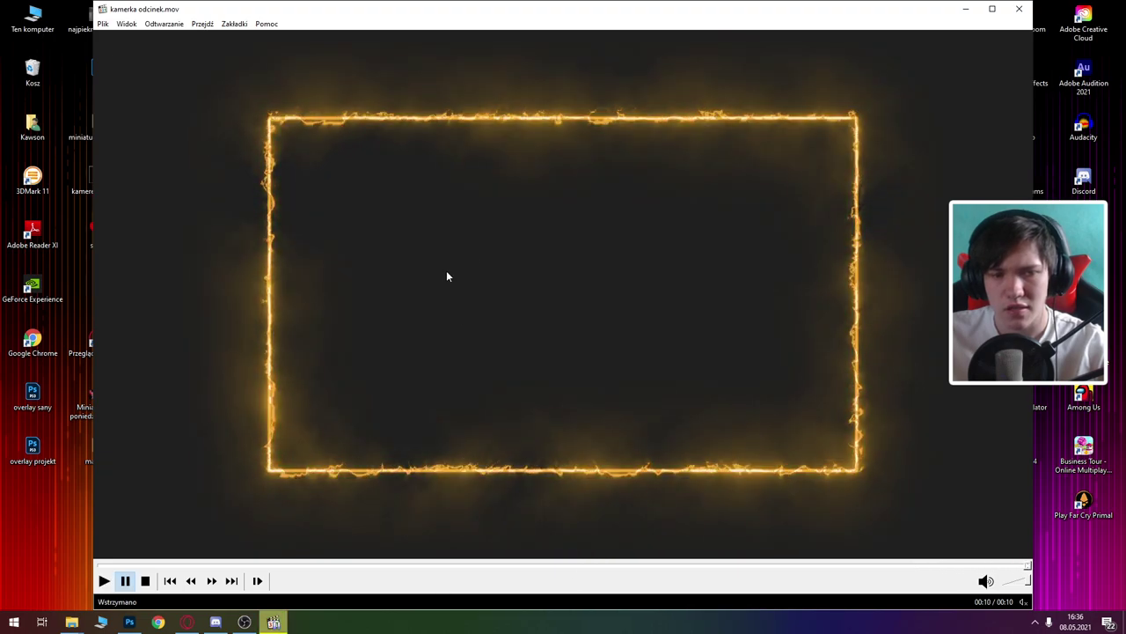
pyautogui.click(1019, 8)
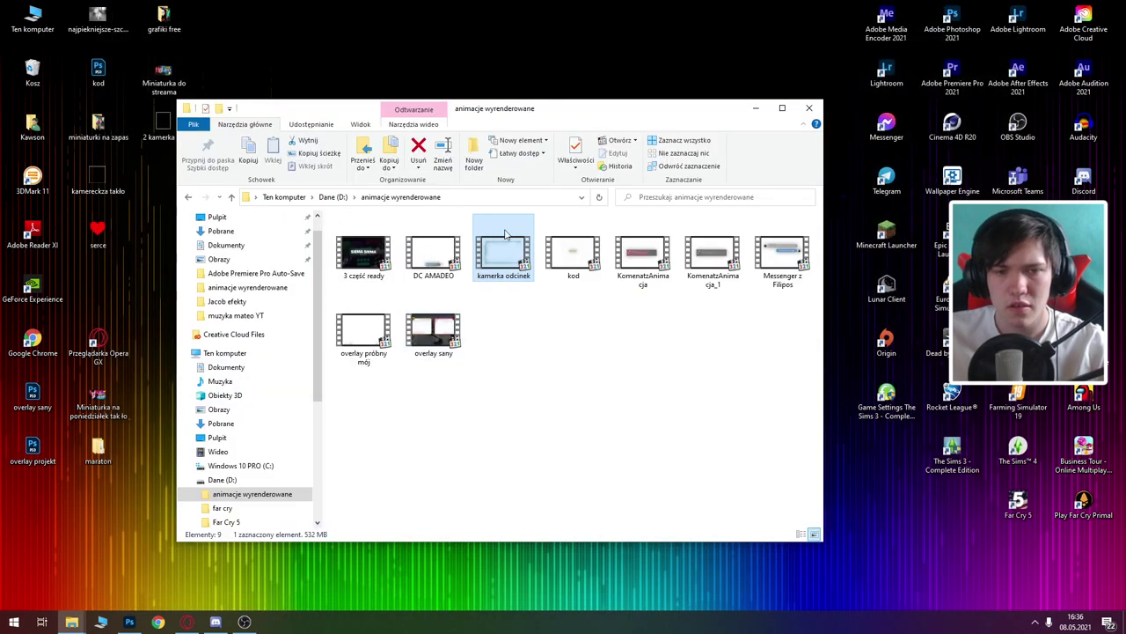
pyautogui.click(582, 366)
# Switch to OBS and add a new Źródło danych media source named kamerka animowana
pyautogui.hotkey('alt', 'Tab')
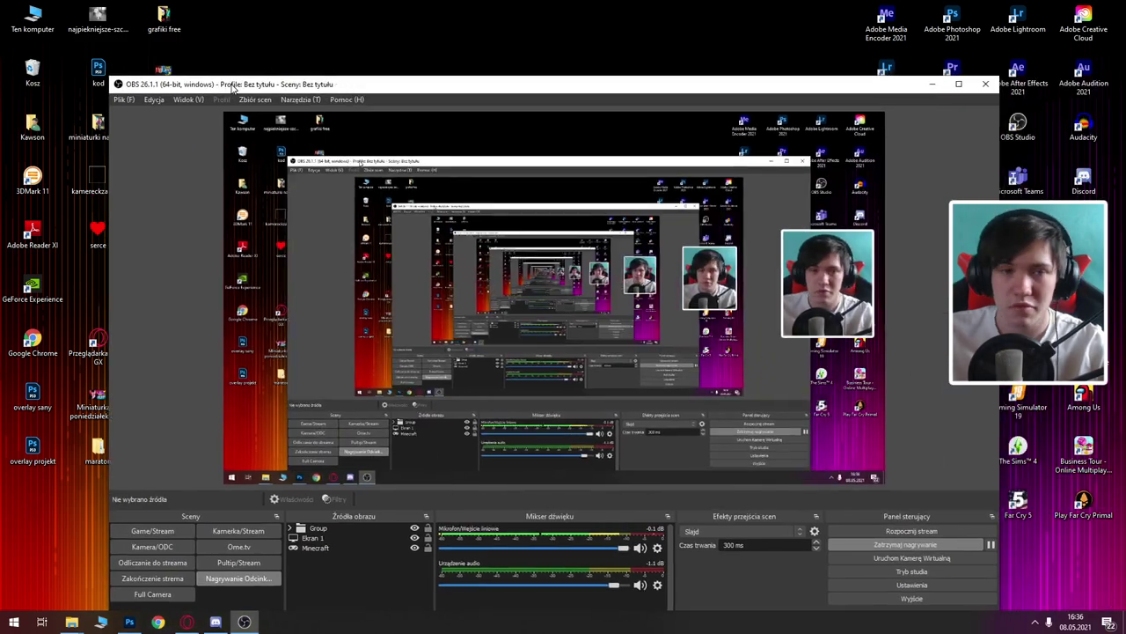
pyautogui.doubleClick(233, 77)
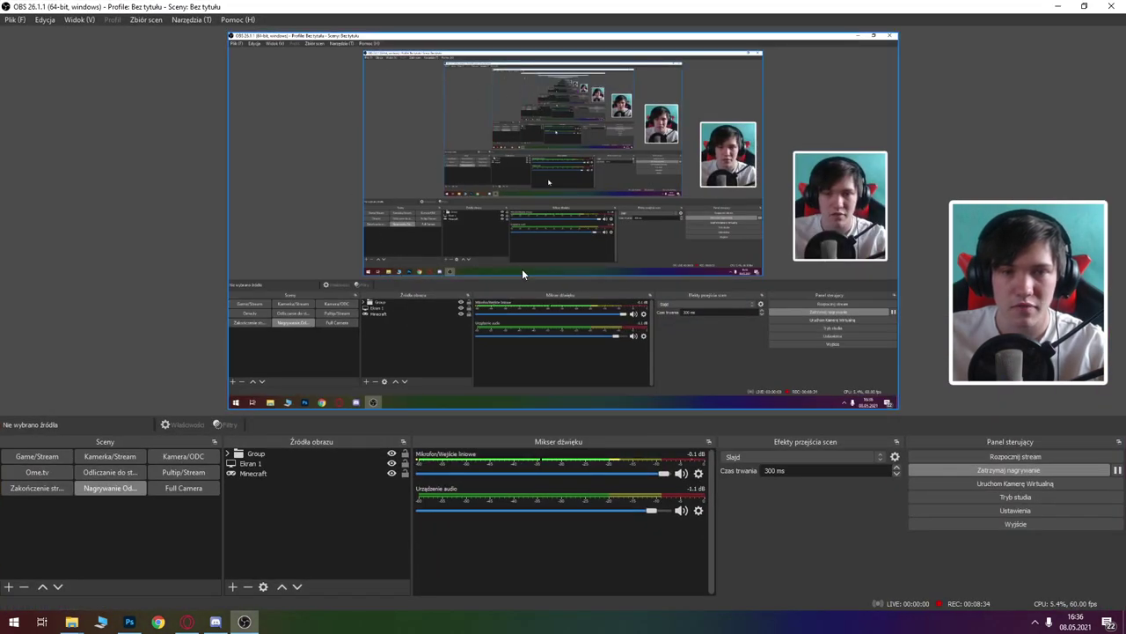
pyautogui.moveTo(471, 11); pyautogui.dragTo(513, 14)
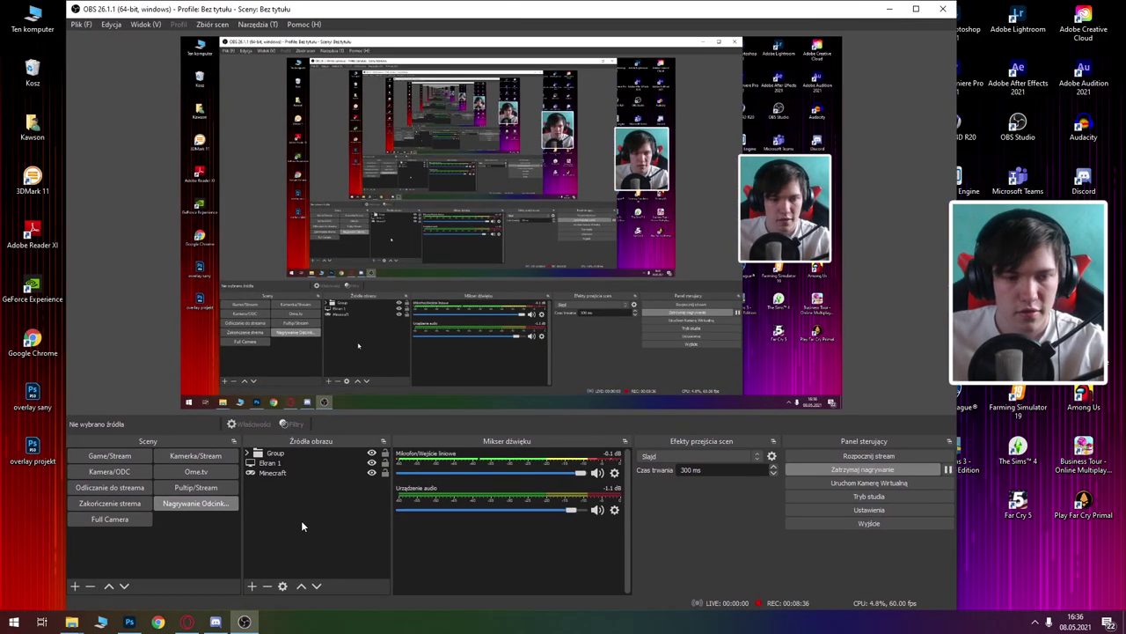
pyautogui.click(251, 586)
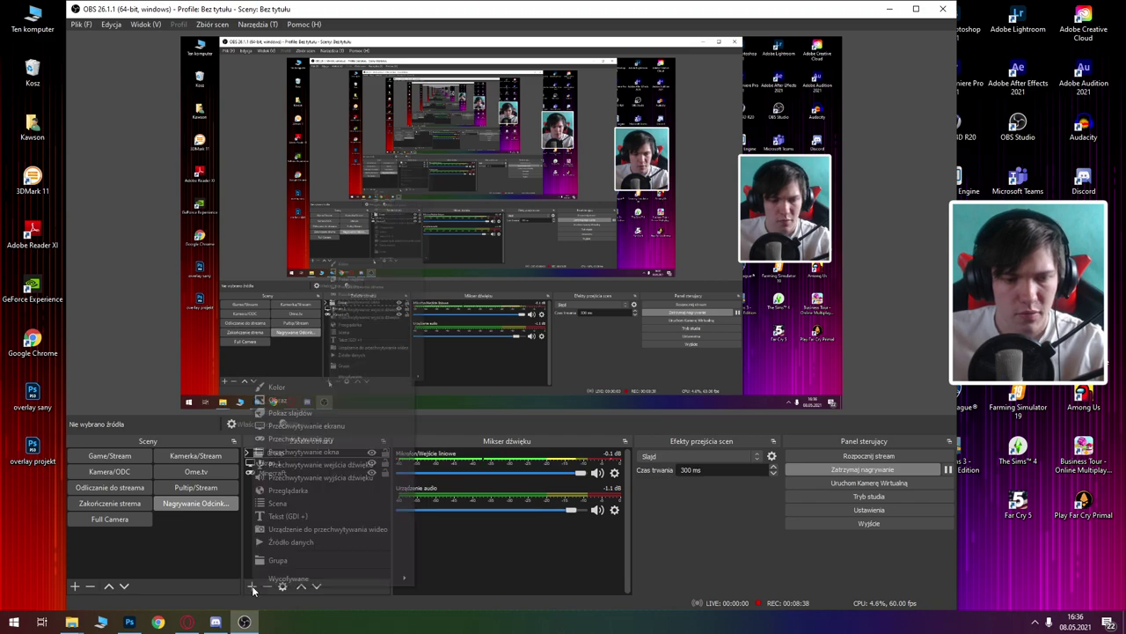
pyautogui.click(251, 587)
pyautogui.click(251, 590)
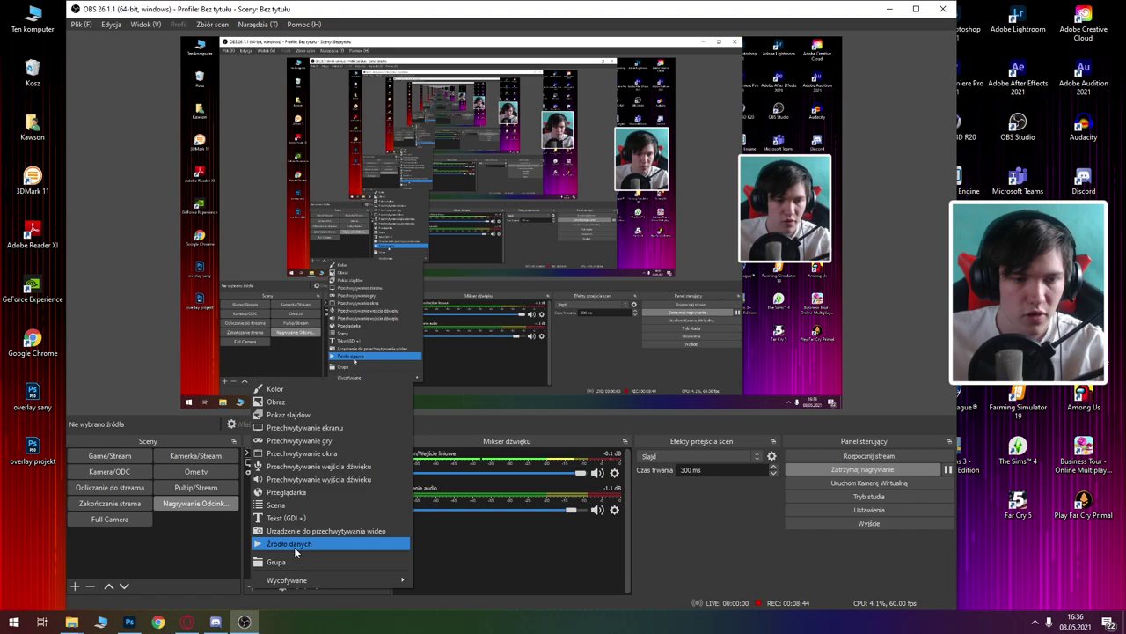
pyautogui.click(294, 545)
pyautogui.write('kamerka animow')
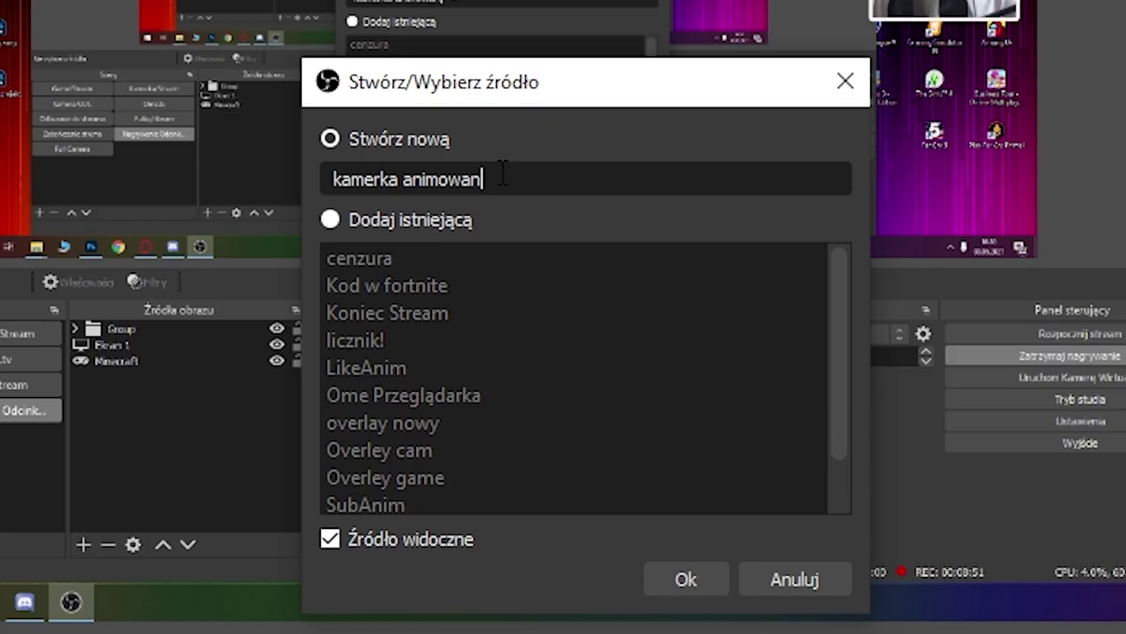
pyautogui.write('ana')
pyautogui.click(554, 395)
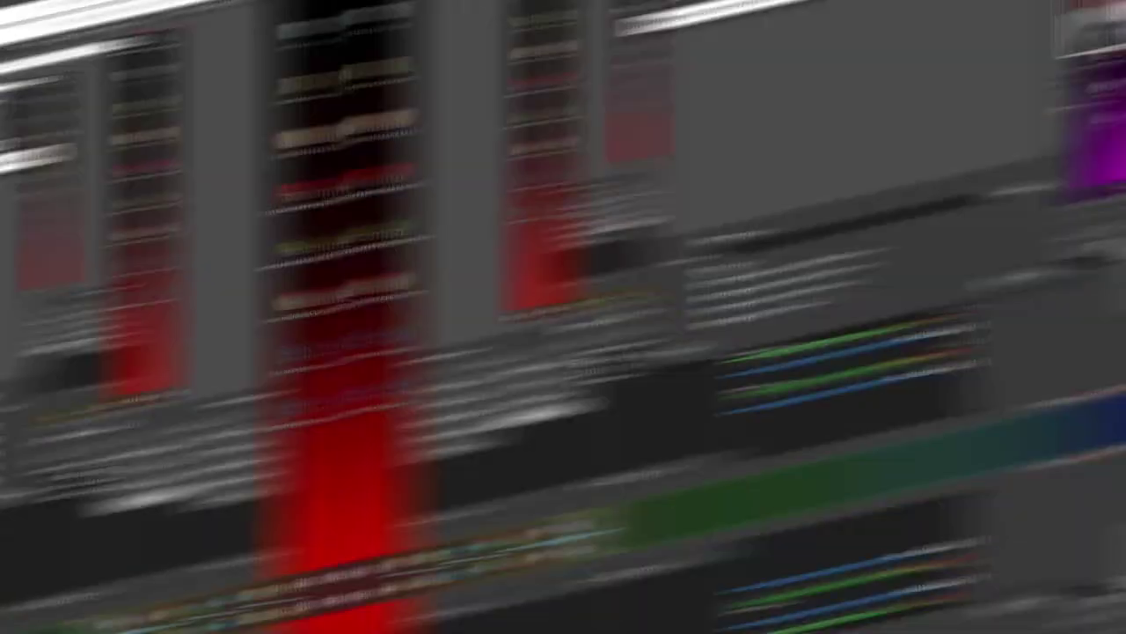
# Load kamerka odcinek from animacje wyrenderowane as the source's local file, then select kamerka animowana
pyautogui.click(675, 381)
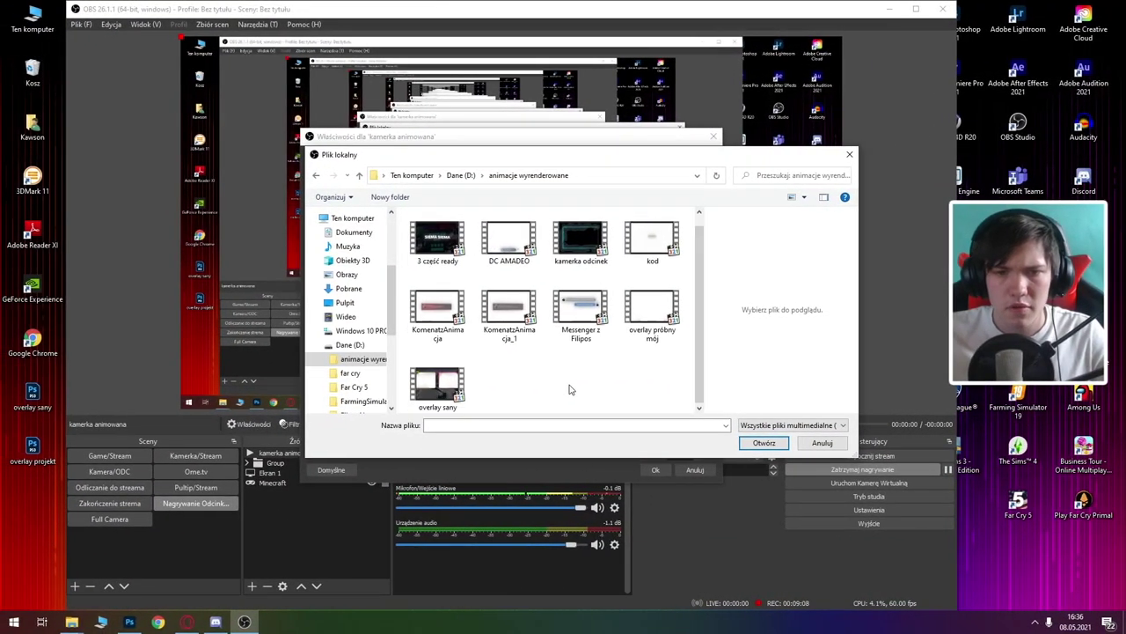
pyautogui.click(589, 252)
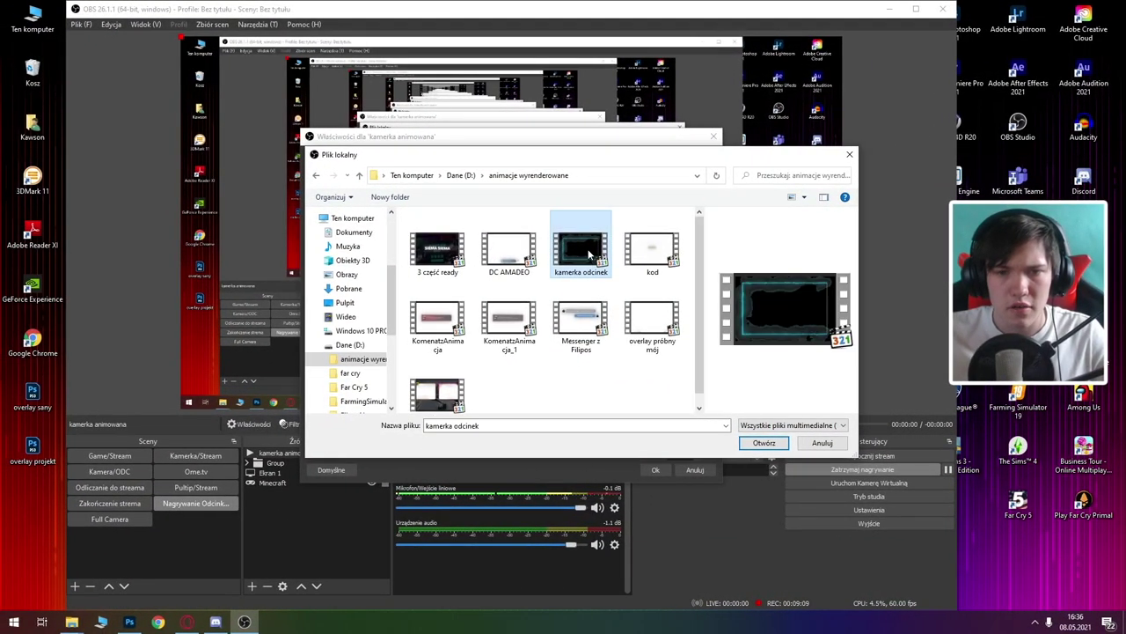
pyautogui.click(754, 443)
pyautogui.click(656, 469)
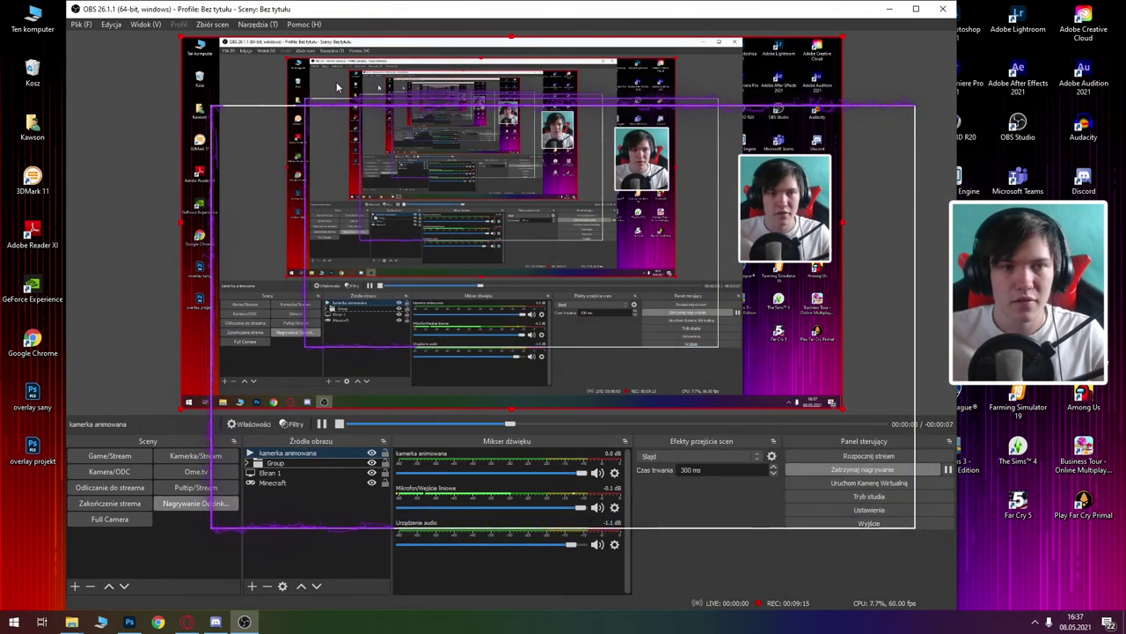
pyautogui.click(330, 123)
pyautogui.click(324, 138)
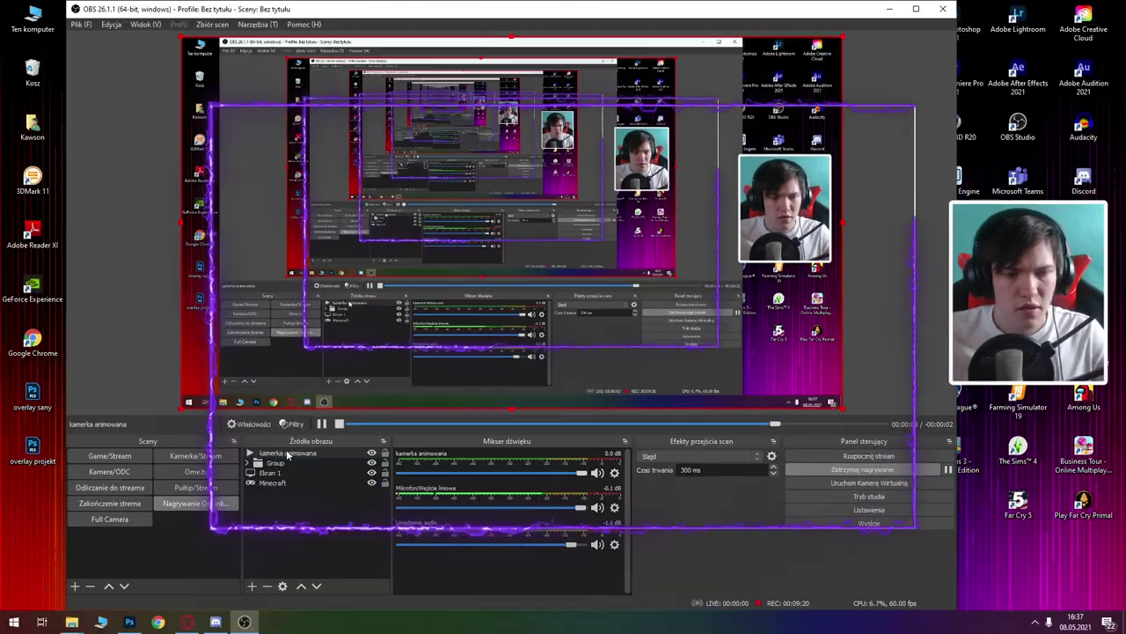
pyautogui.moveTo(352, 8); pyautogui.dragTo(414, 2)
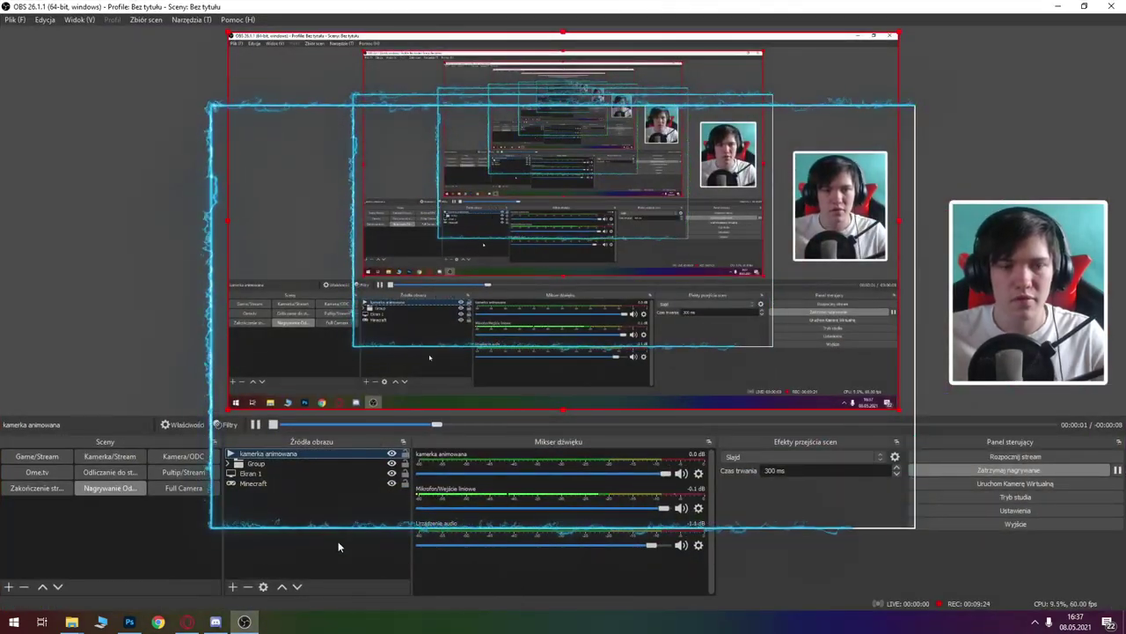
pyautogui.click(278, 456)
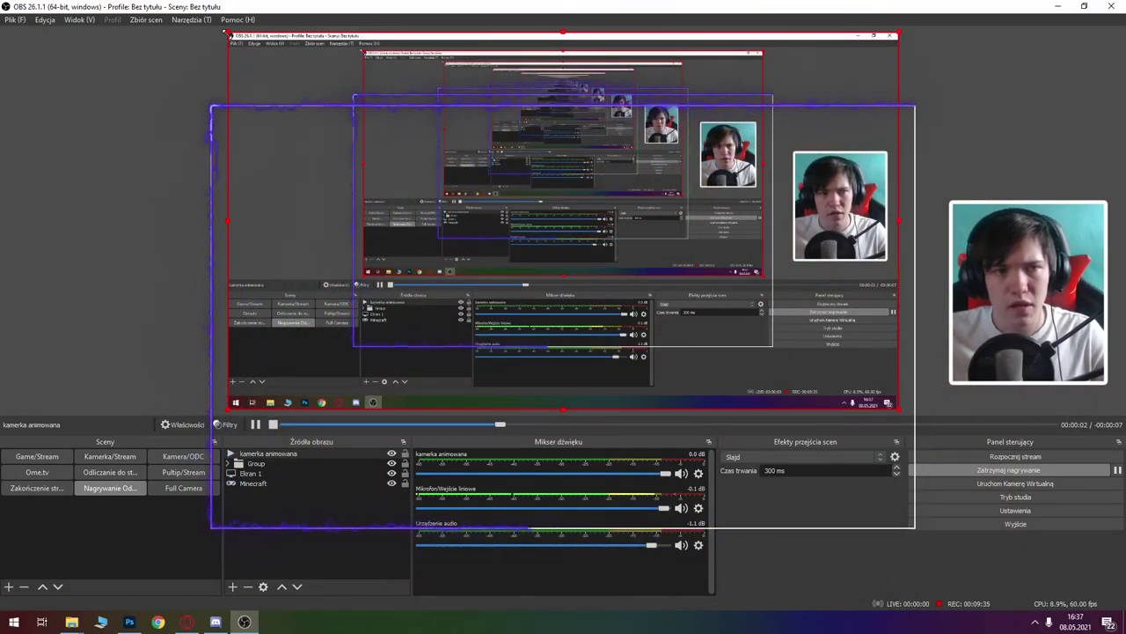
# Resize the kamerka animowana neon frame and move it up and right to outline the webcam
pyautogui.moveTo(226, 31); pyautogui.dragTo(282, 67)
pyautogui.moveTo(578, 276); pyautogui.dragTo(733, 304)
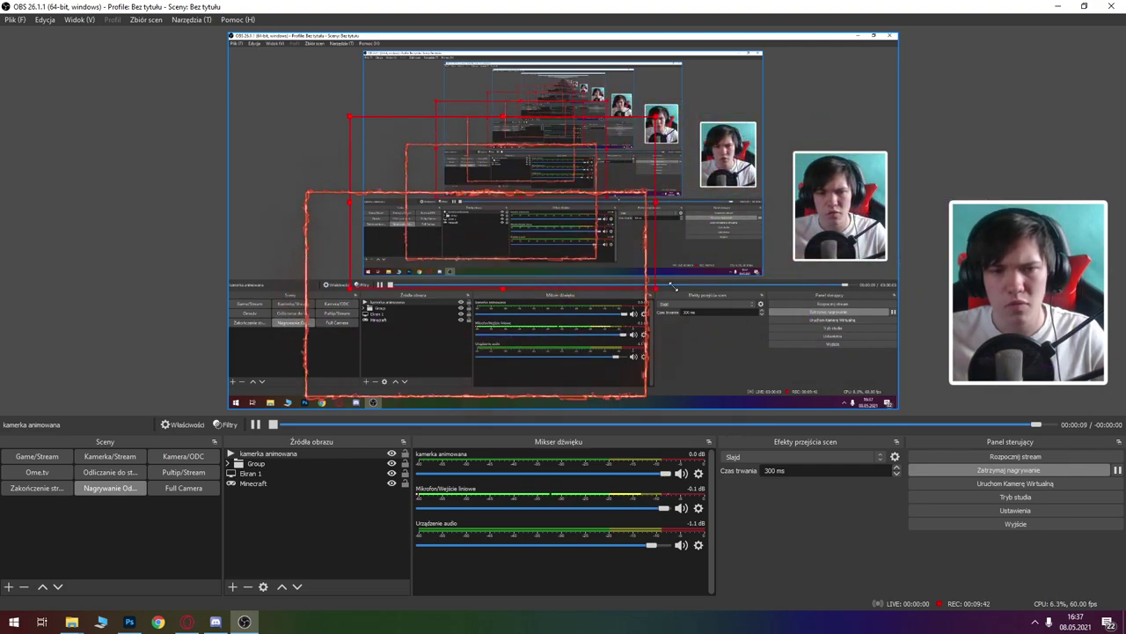
pyautogui.moveTo(673, 286); pyautogui.dragTo(728, 308)
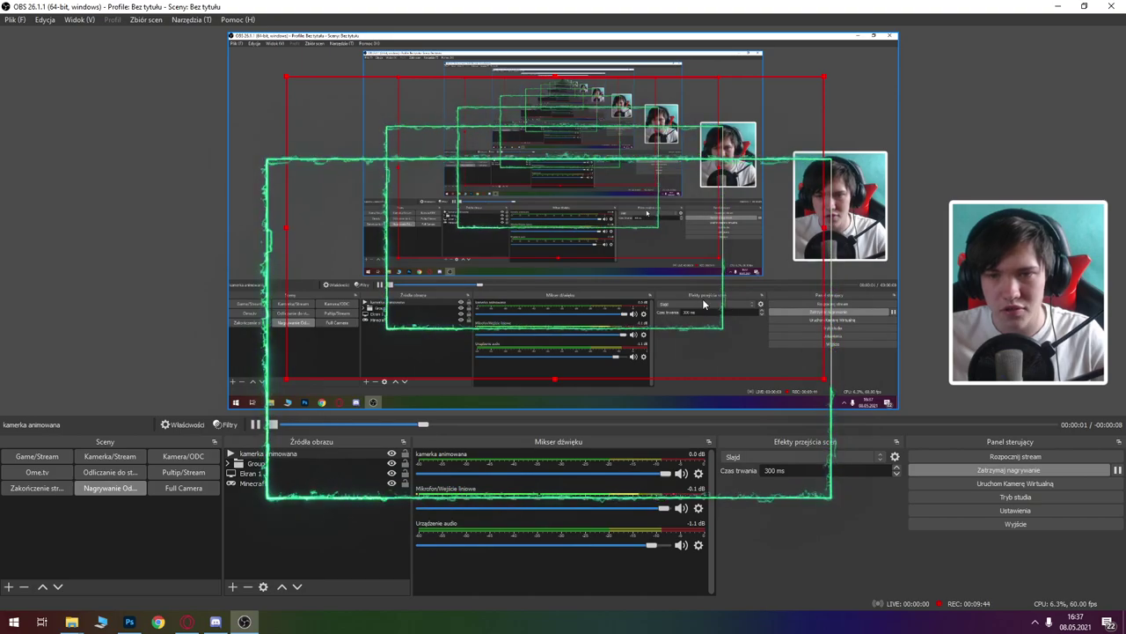
pyautogui.moveTo(446, 189)
pyautogui.mouseDown()
pyautogui.moveTo(555, 166)
pyautogui.moveTo(628, 169)
pyautogui.mouseUp()
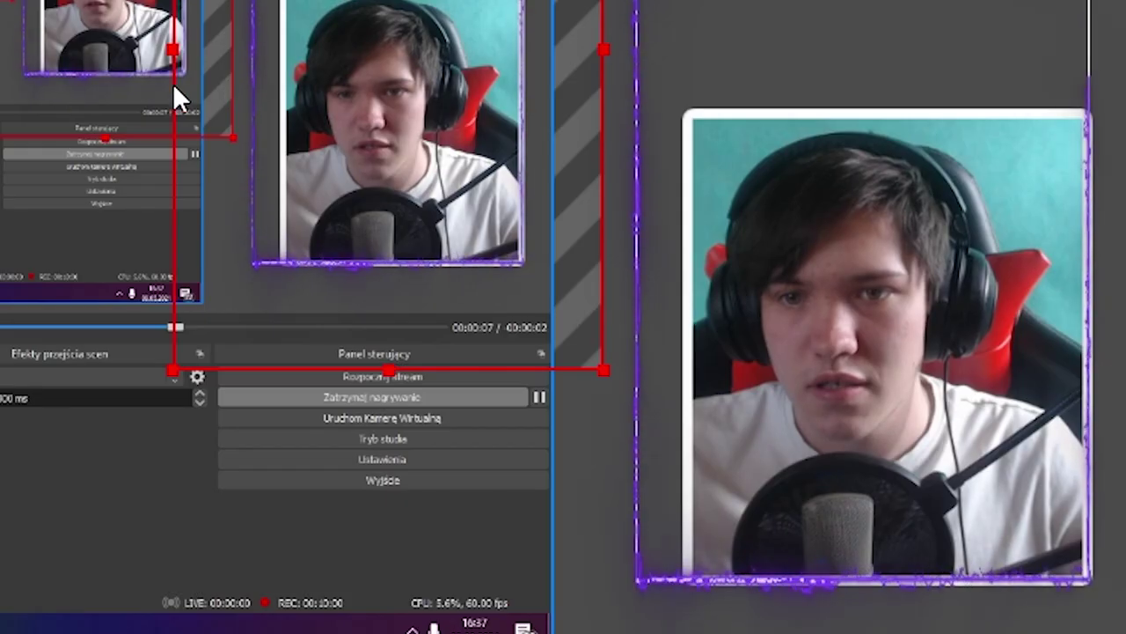
pyautogui.moveTo(918, 175); pyautogui.dragTo(915, 176)
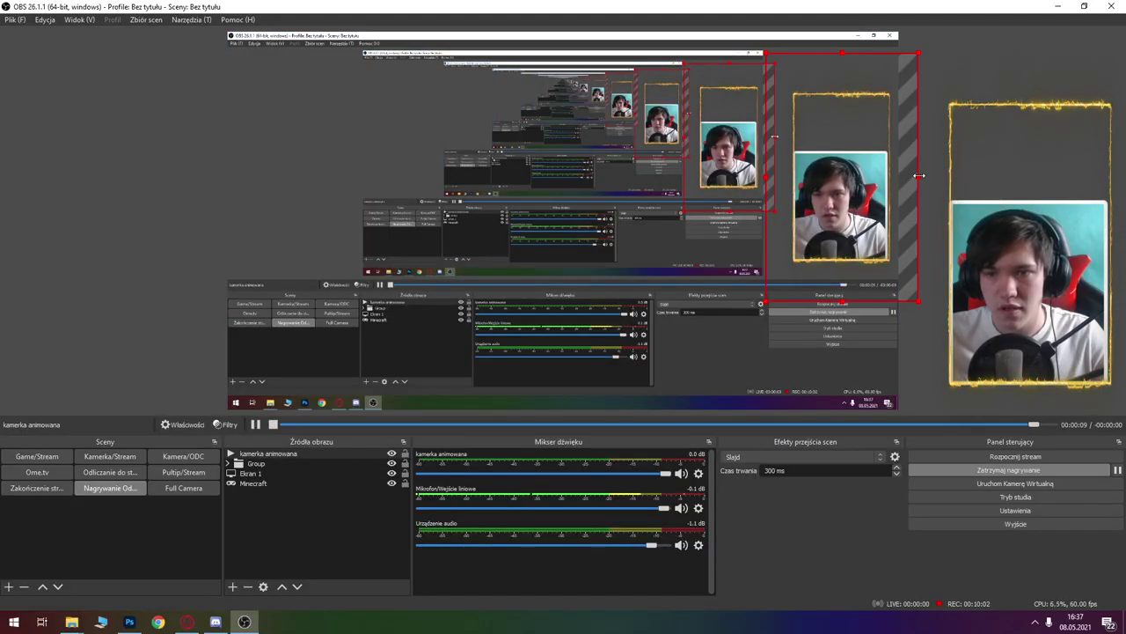
pyautogui.click(1043, 184)
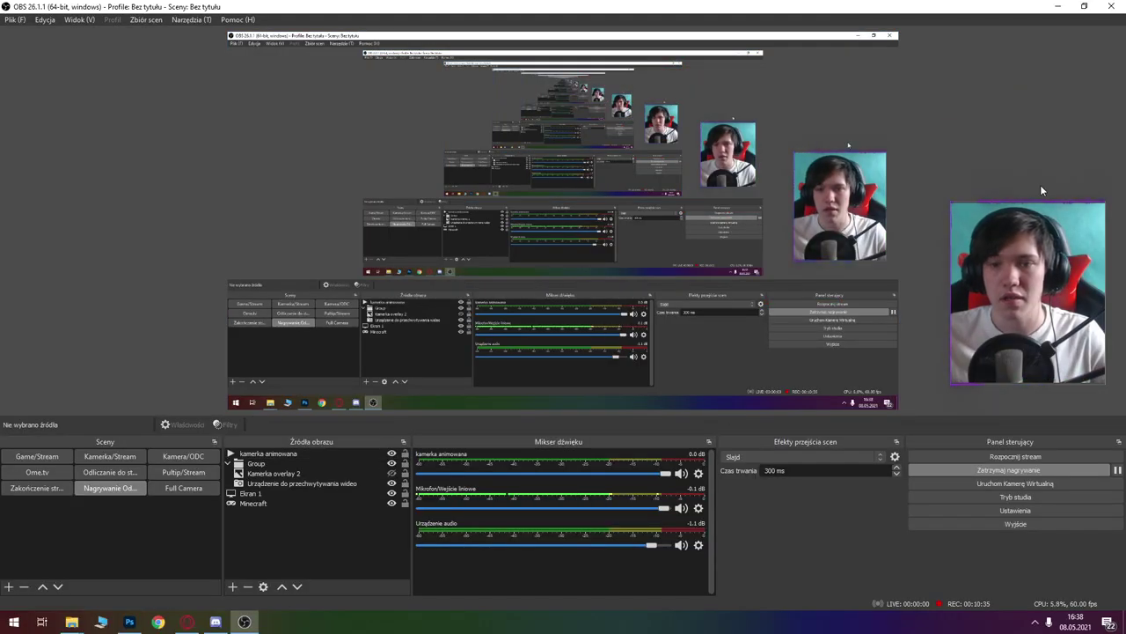